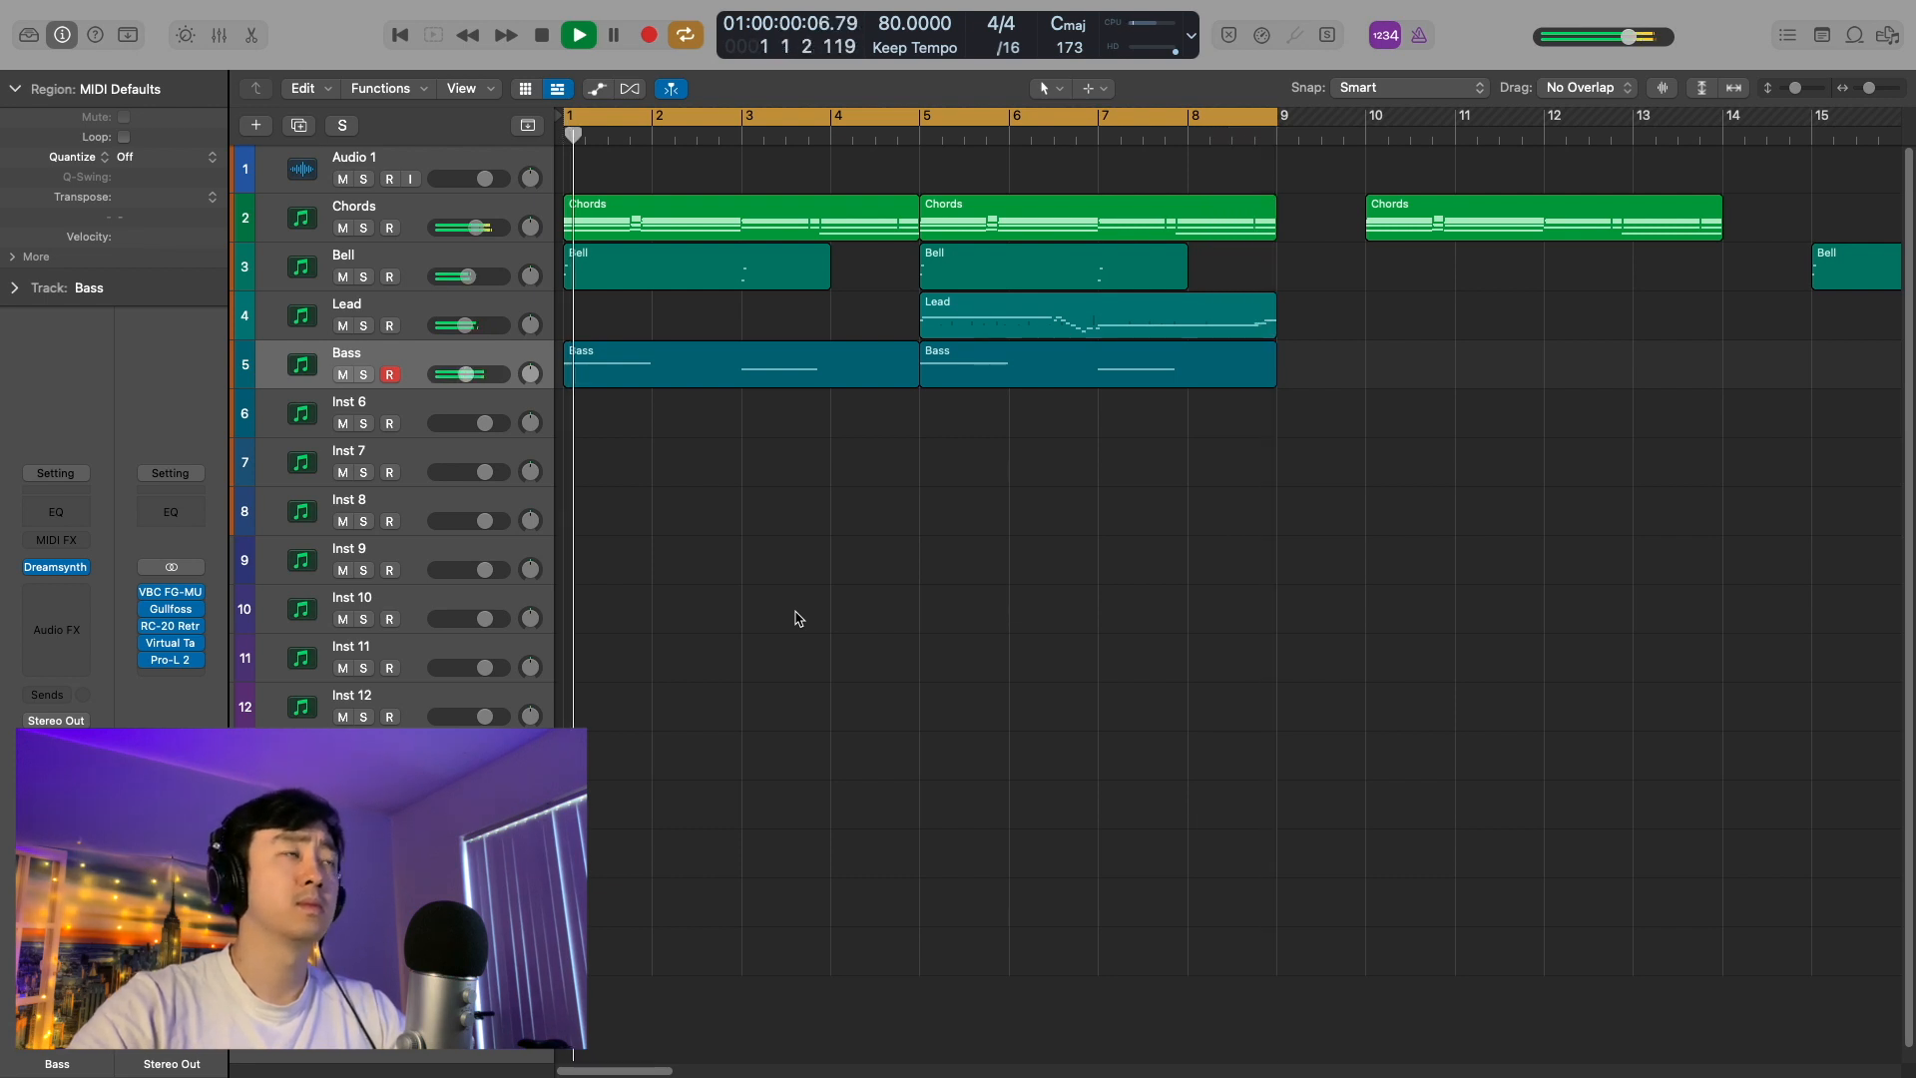
Stop playback, select the Chords track and look at its Dreamsynth instrument settings
{"action": "key", "text": "space"}
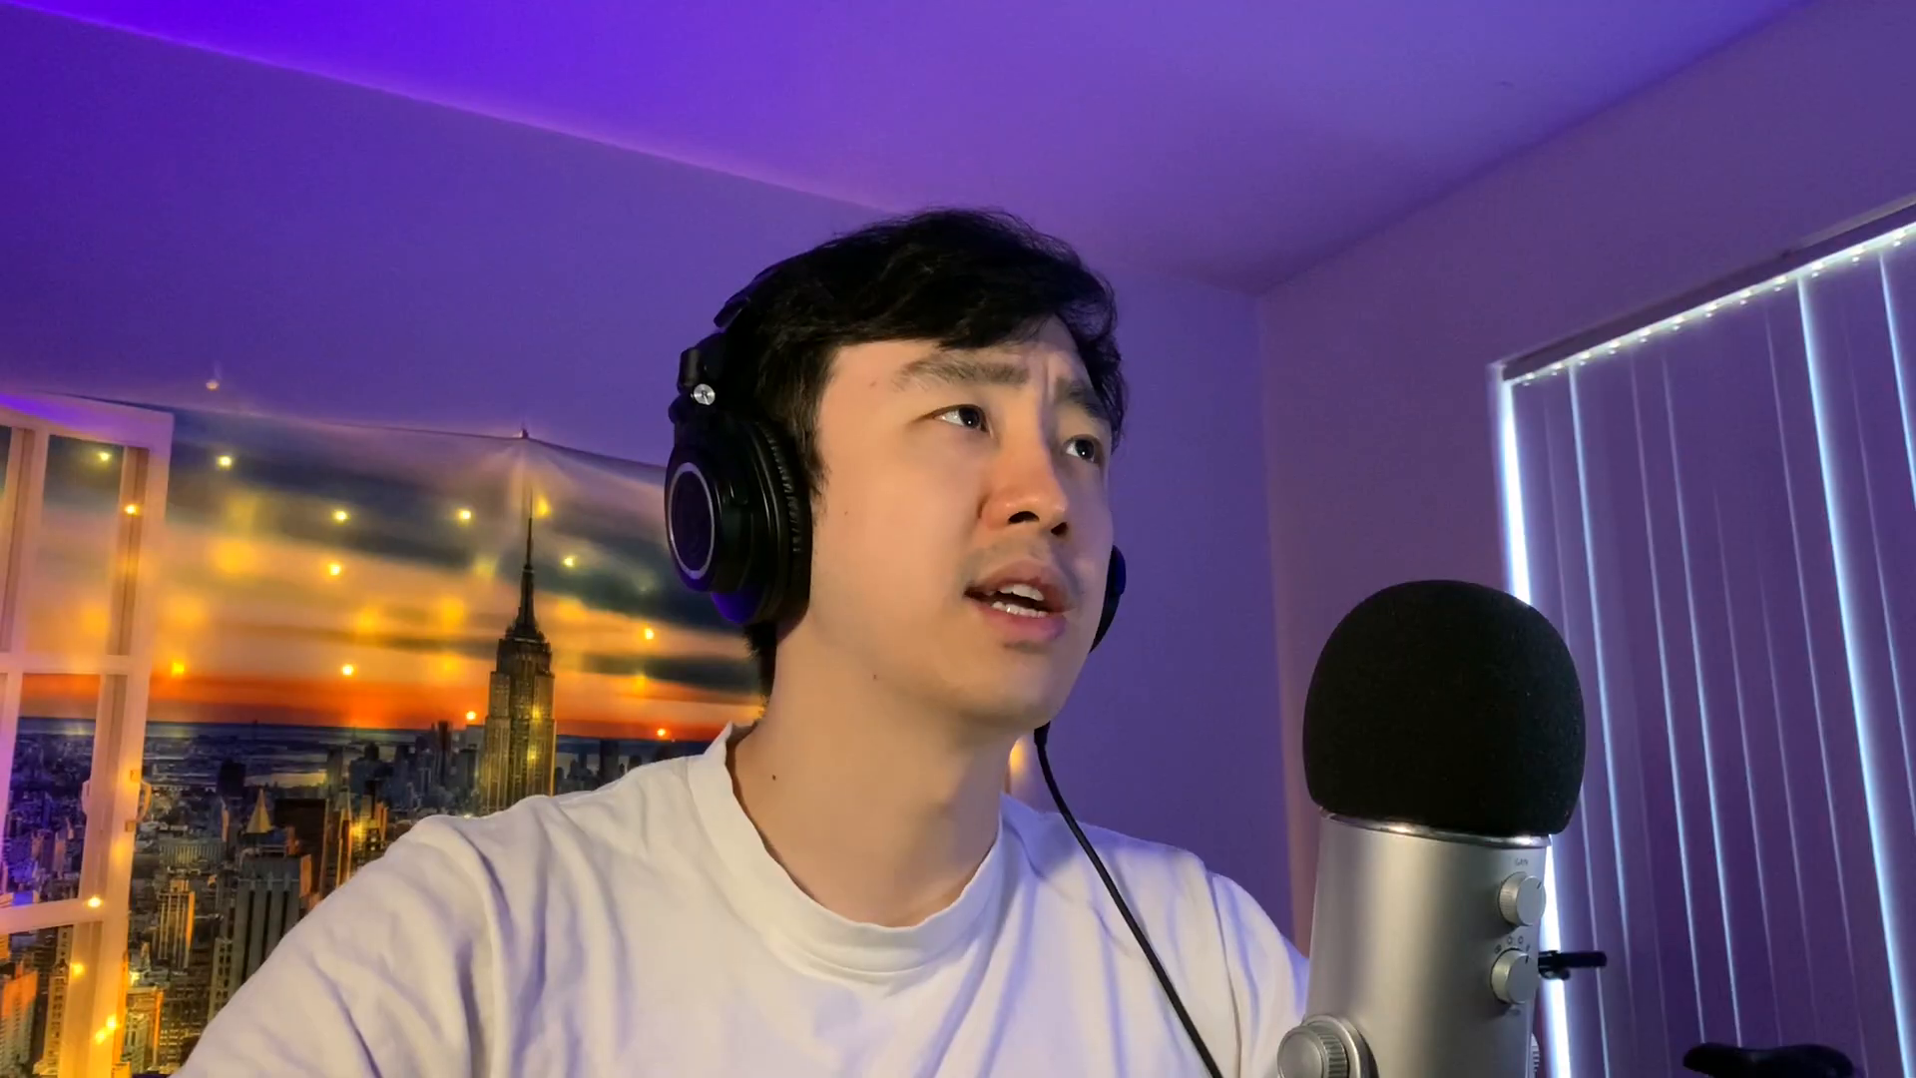
{"action": "key", "text": "Up"}
{"action": "key", "text": "Up"}
{"action": "key", "text": "Up"}
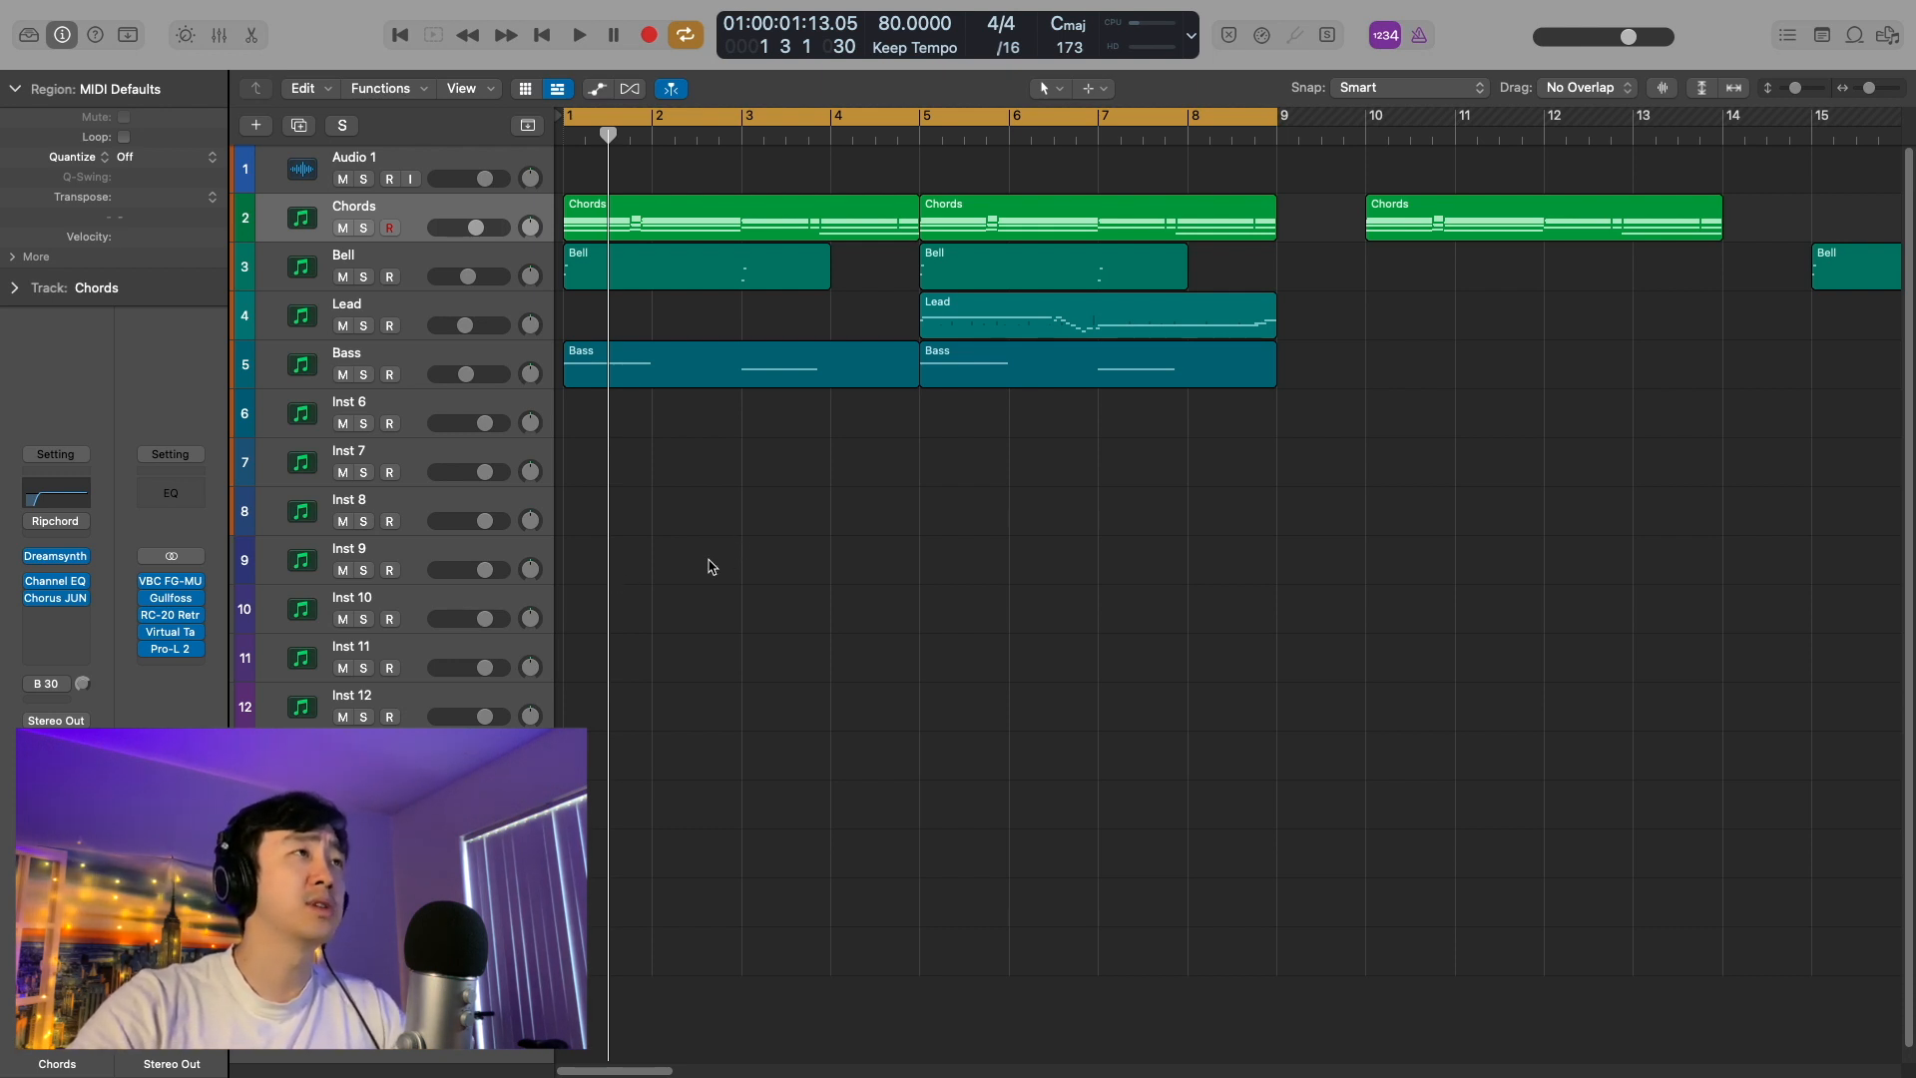
{"action": "mouse_move", "coordinate": [58, 564]}
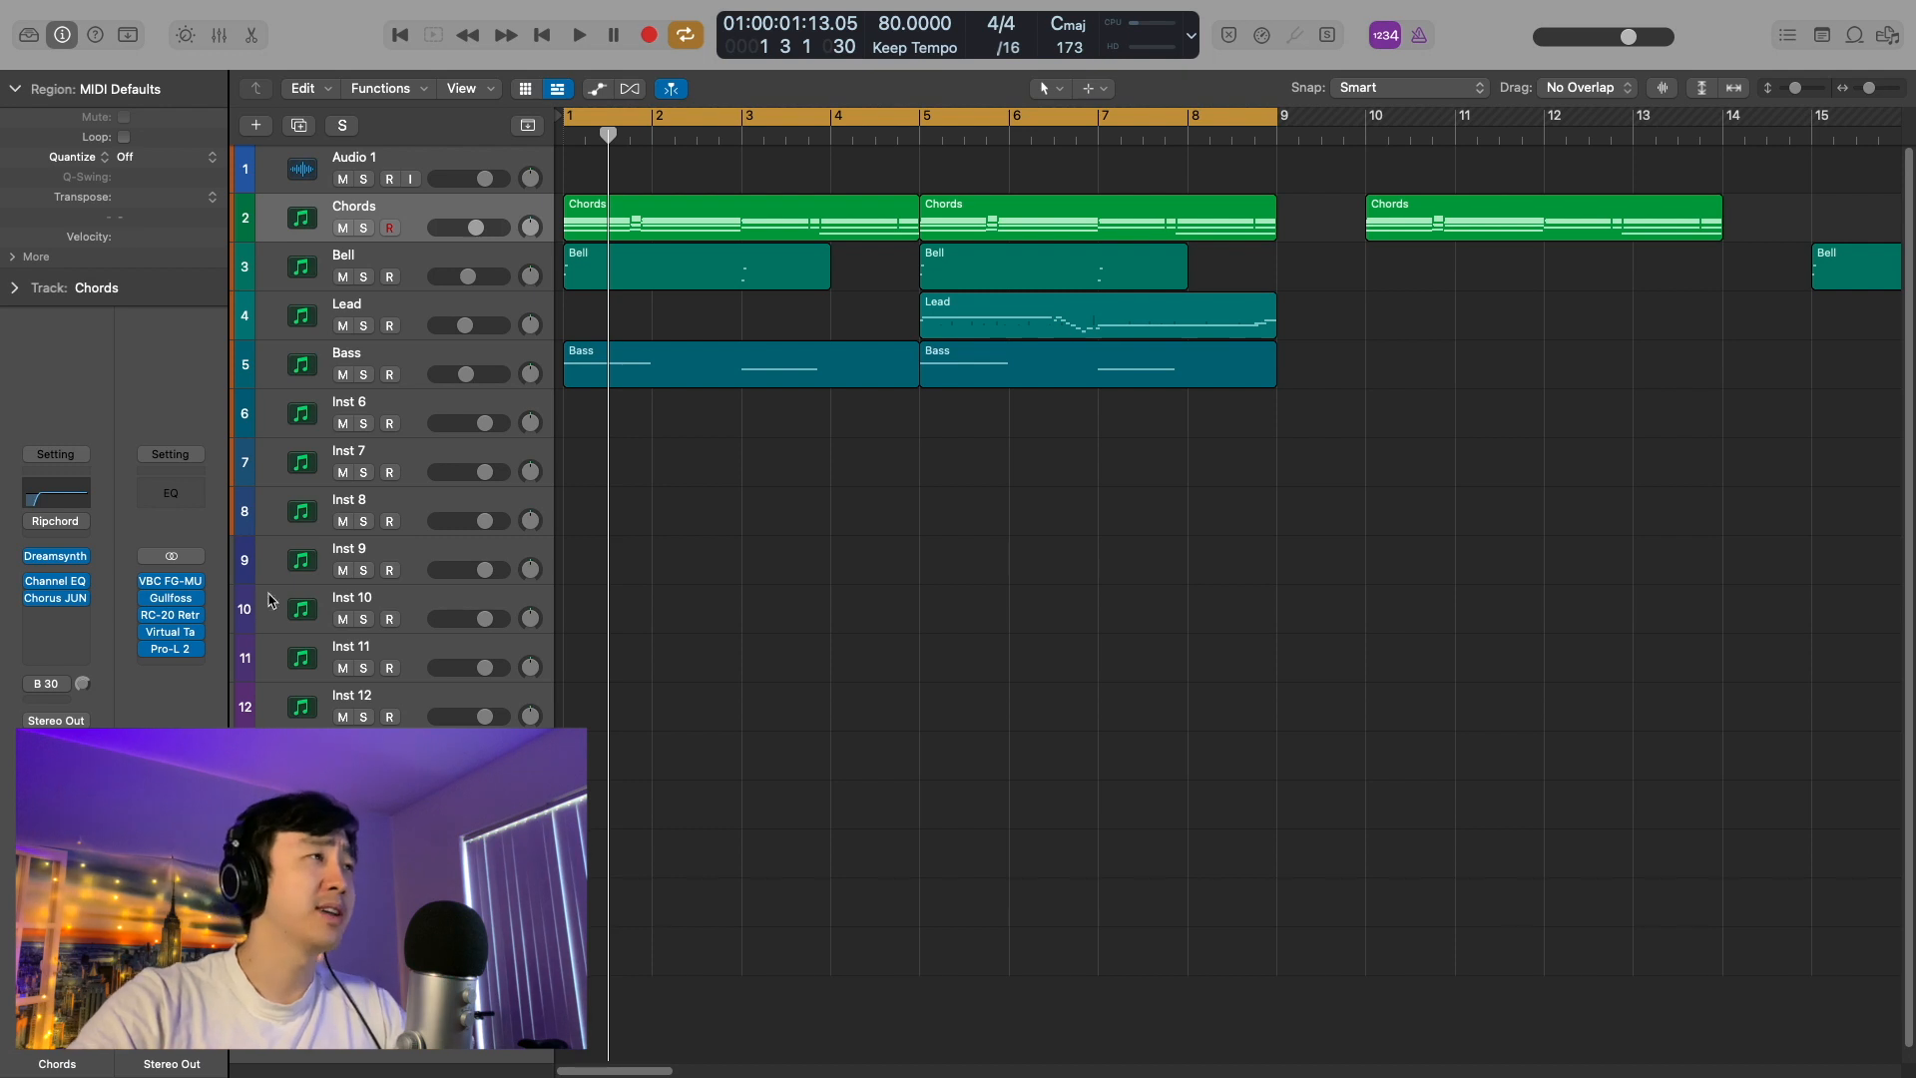
{"action": "left_click", "coordinate": [56, 555]}
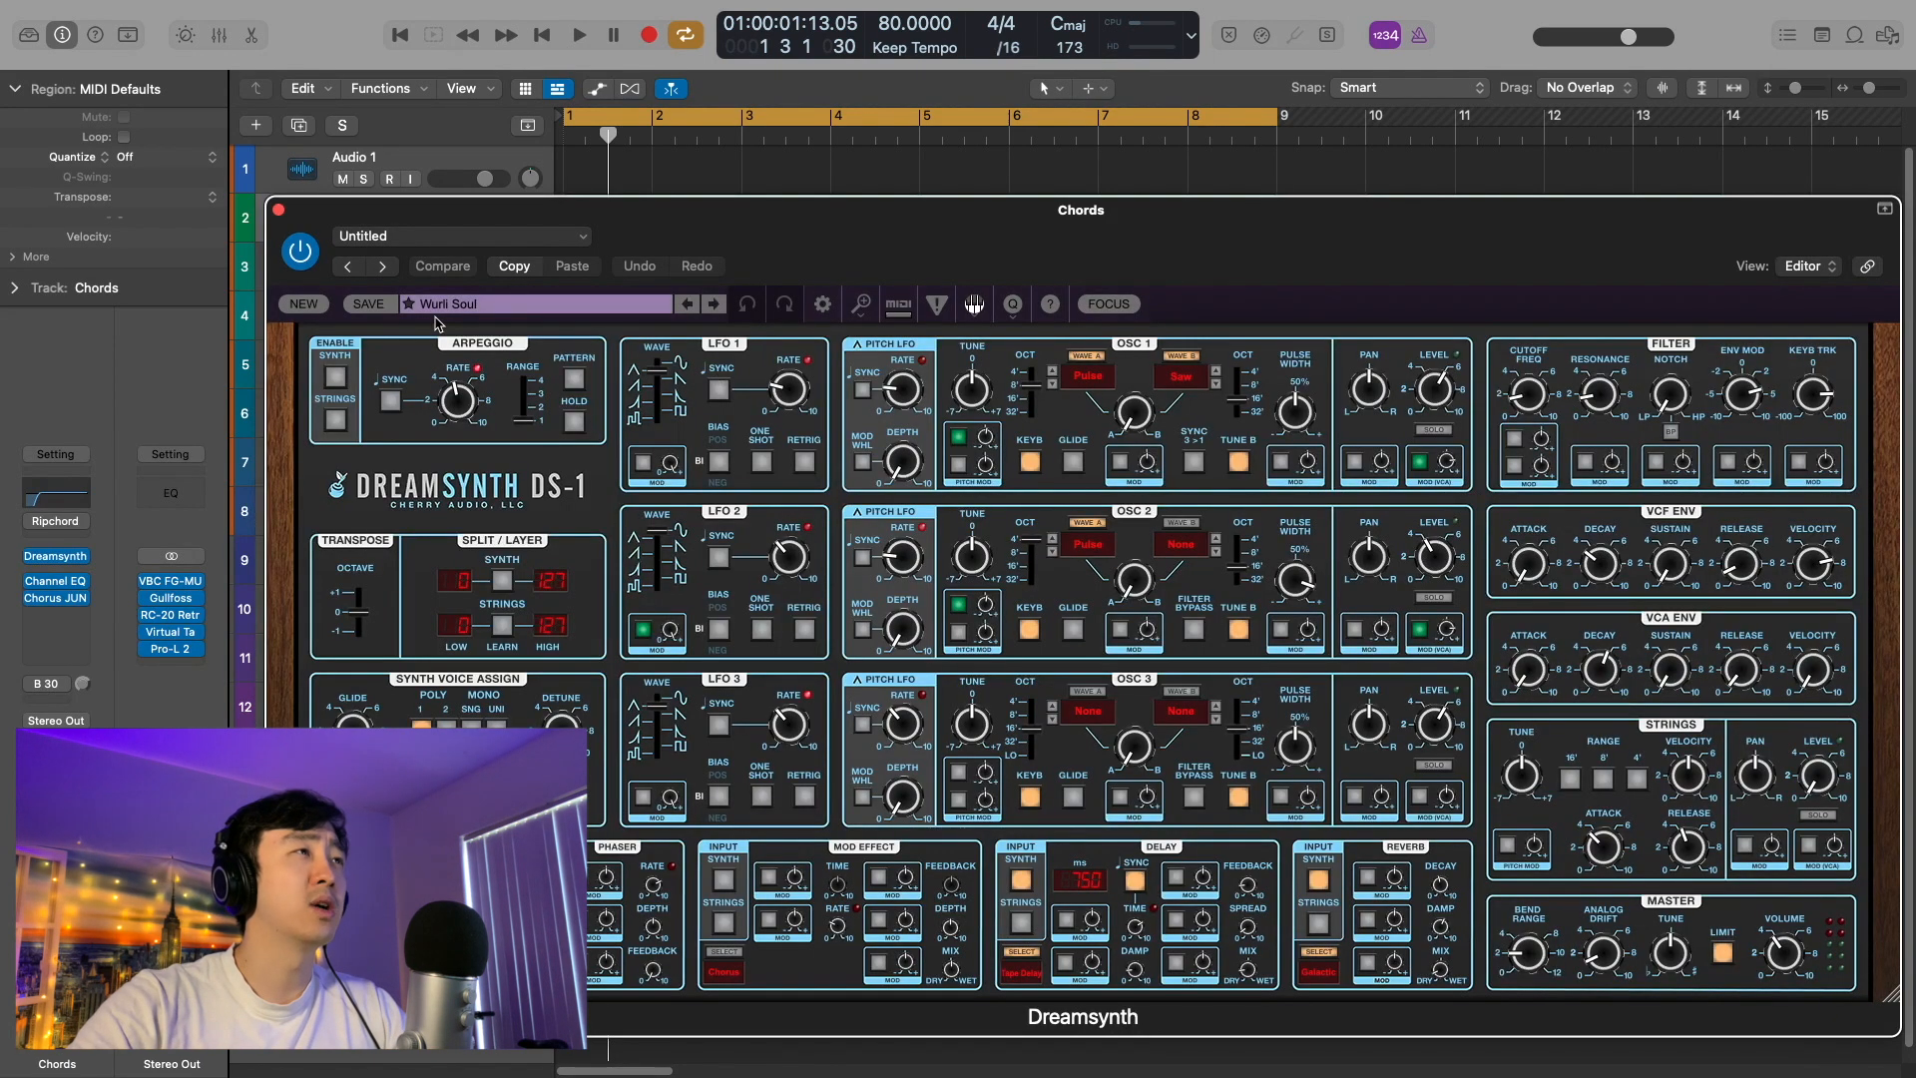
{"action": "left_click", "coordinate": [280, 210]}
Solo and play the Chords track, and examine the chord region's notes in the Piano Roll
{"action": "key", "text": "s"}
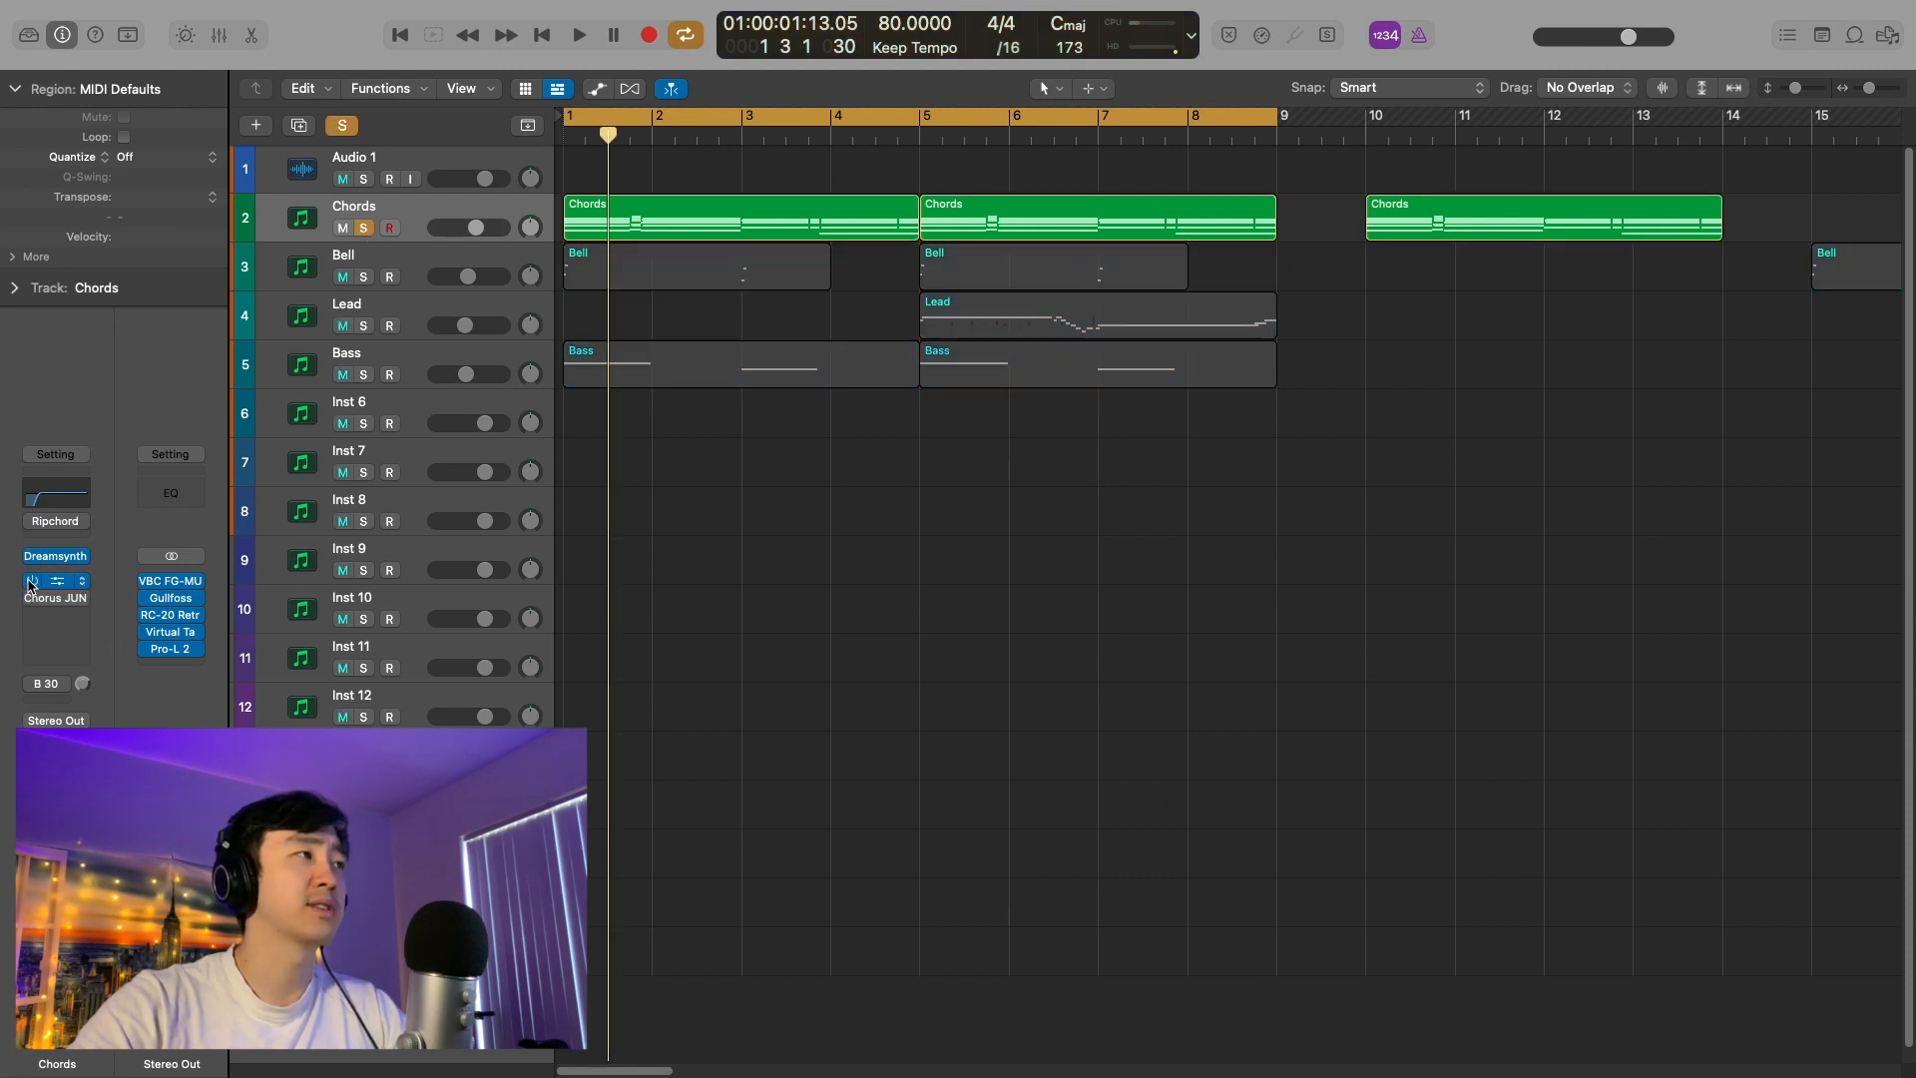
{"action": "key", "text": "space"}
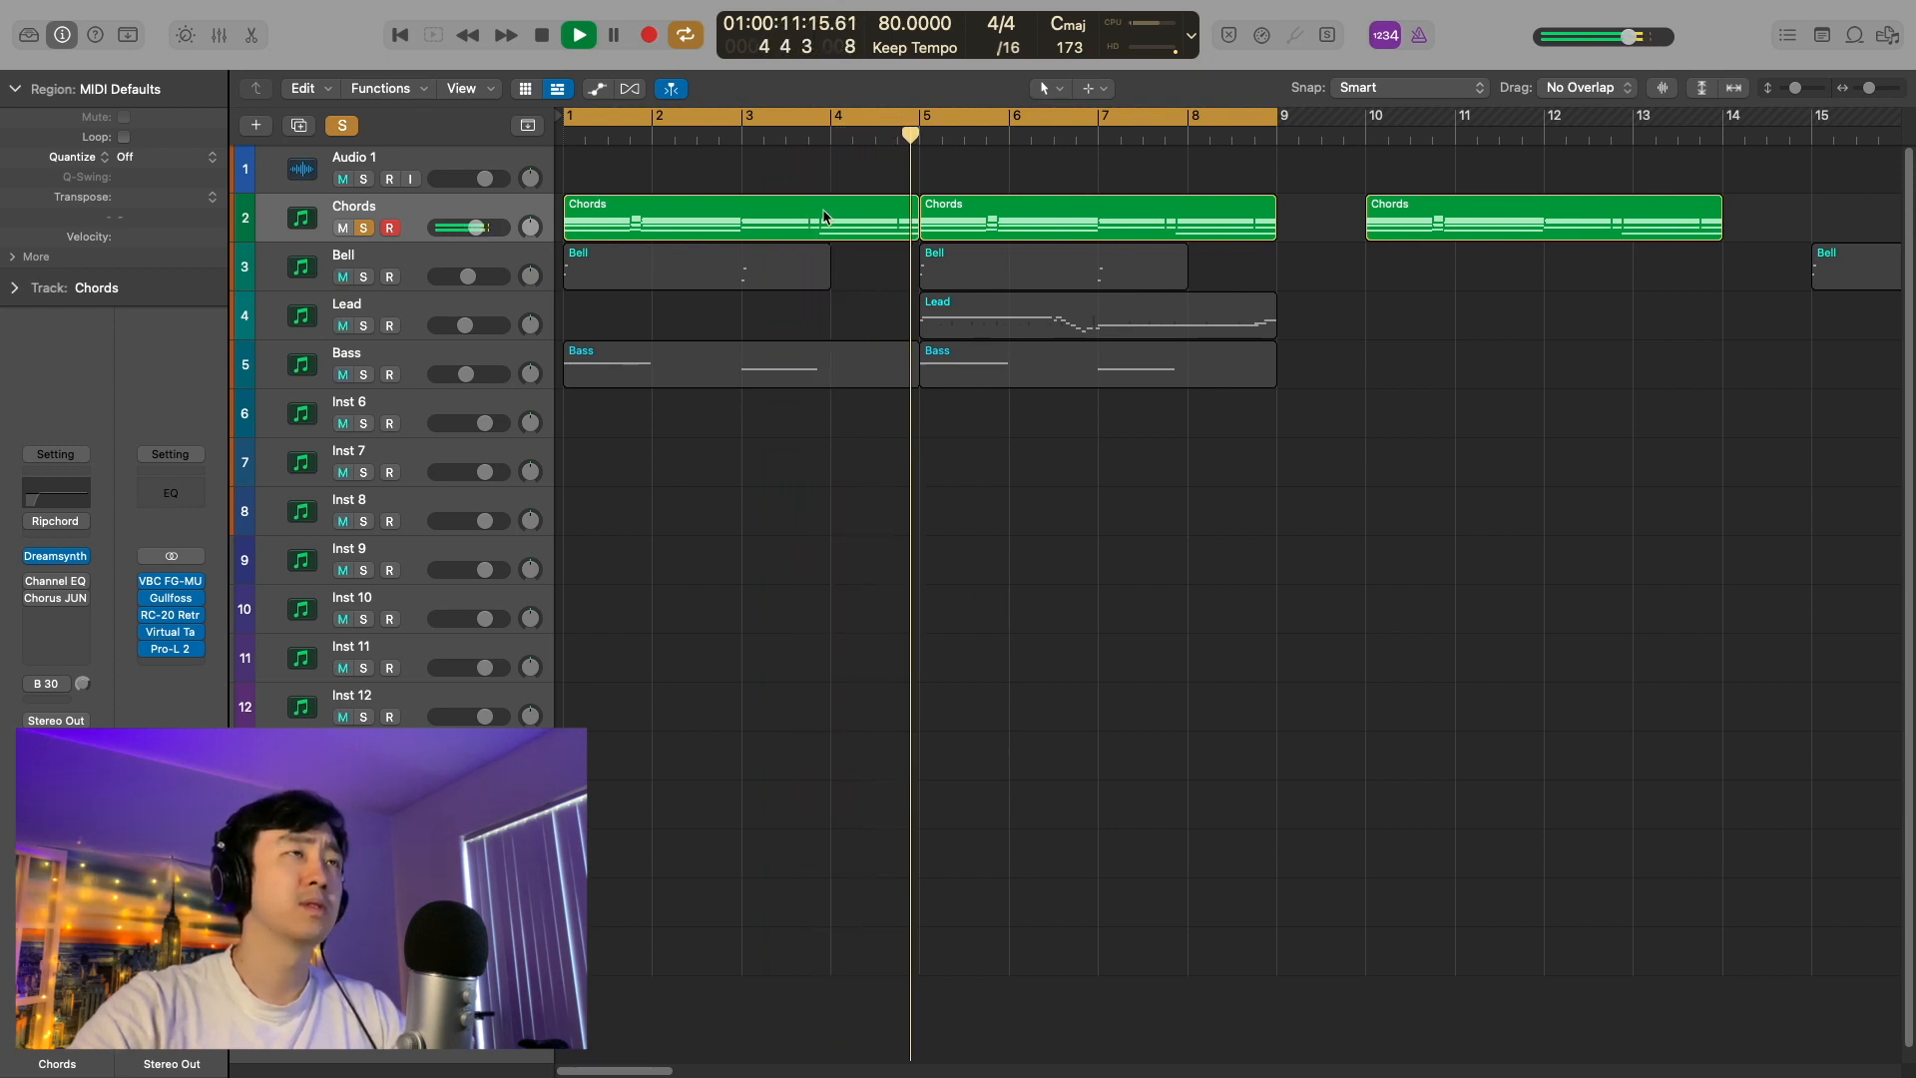
{"action": "double_click", "coordinate": [825, 218]}
{"action": "key", "text": "space"}
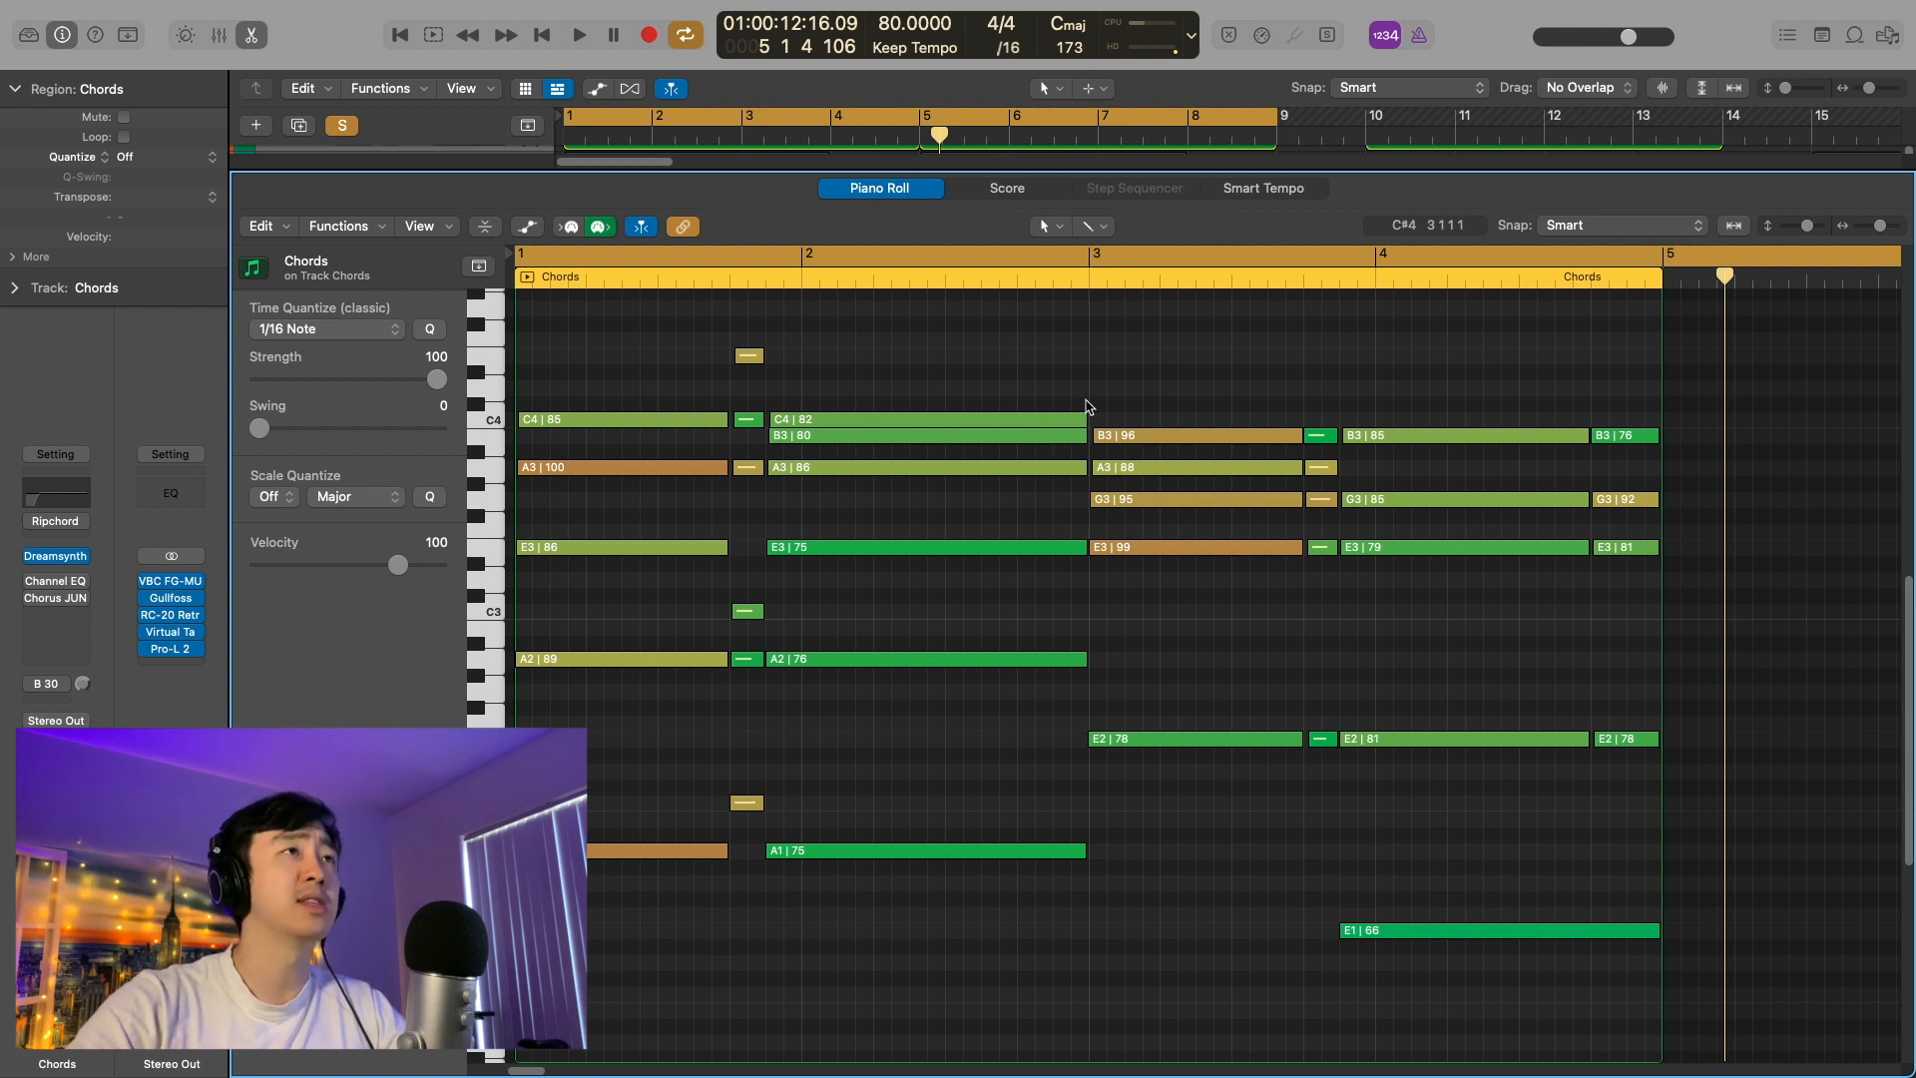
{"action": "key", "text": "e"}
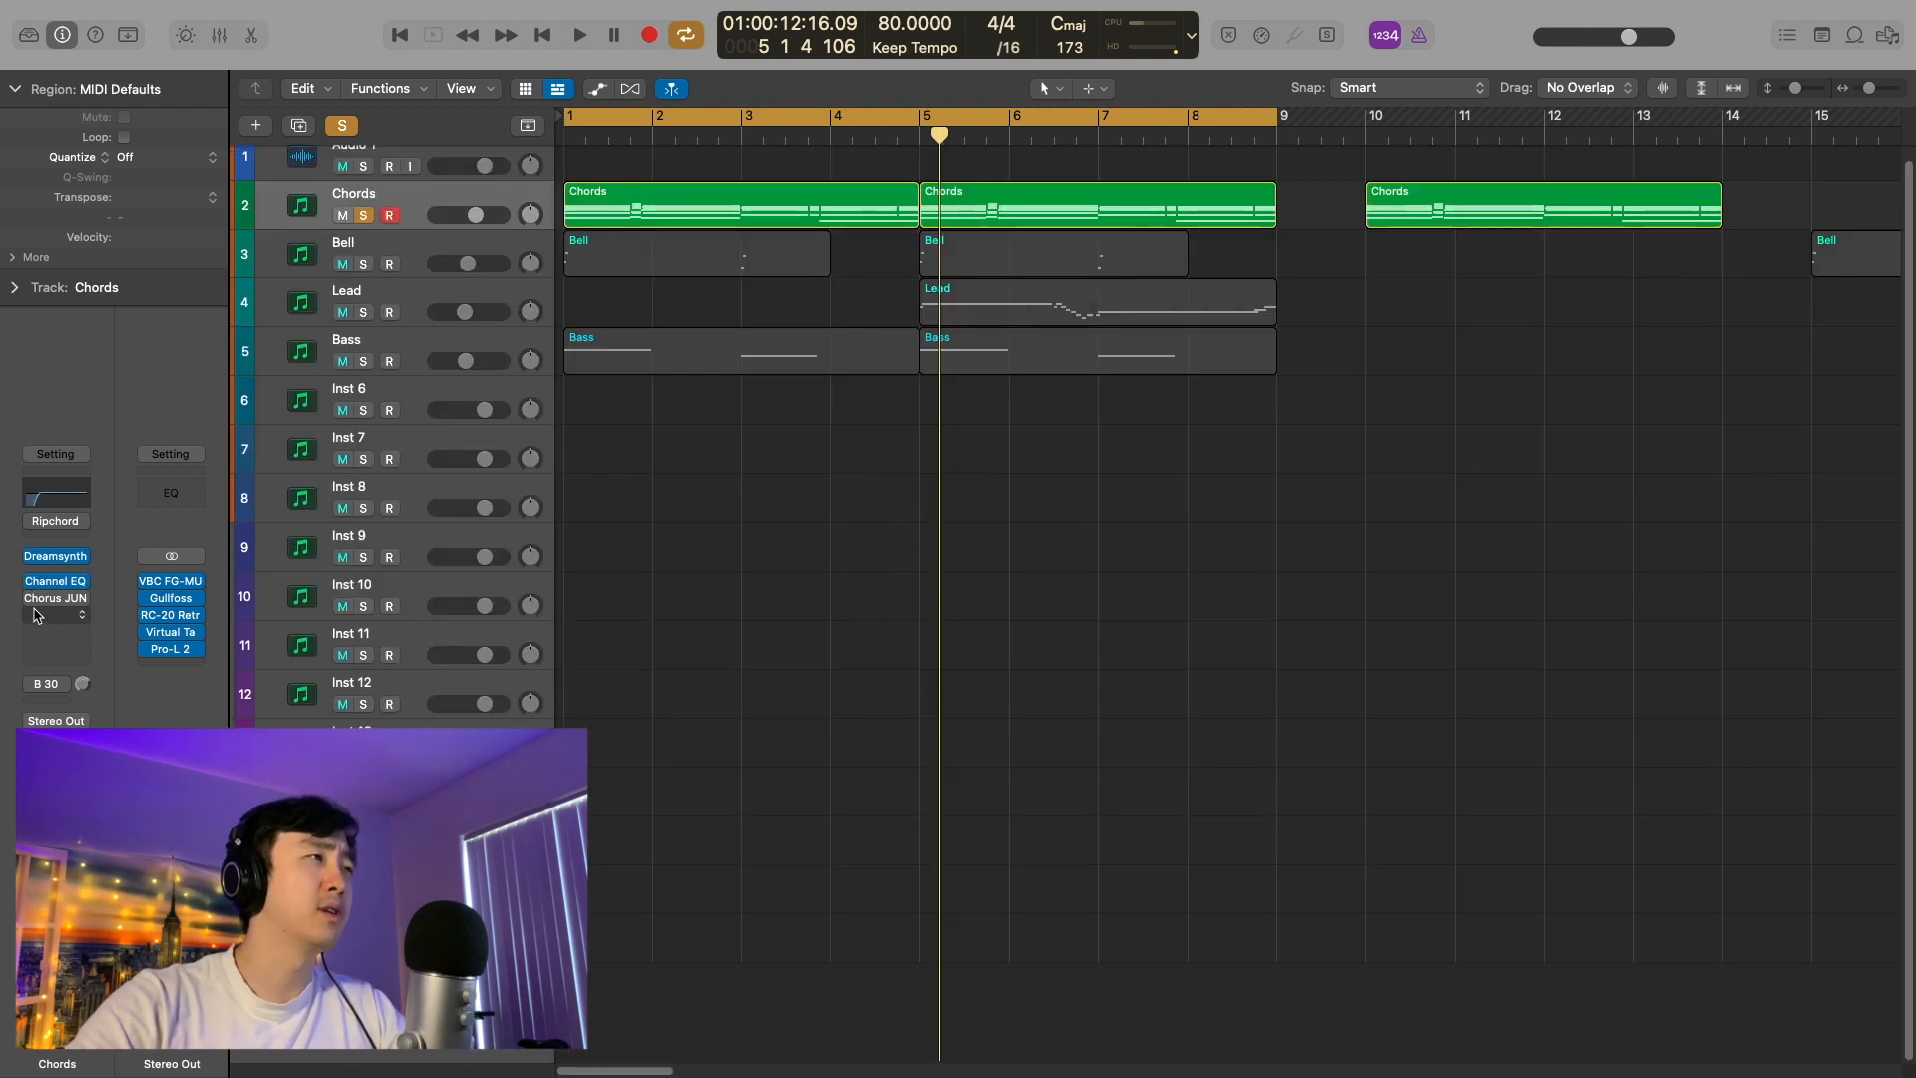
Check the mix amount of the Chorus JUN-6 effect on the Chords track and play the soloed chords through it
{"action": "left_click", "coordinate": [55, 598]}
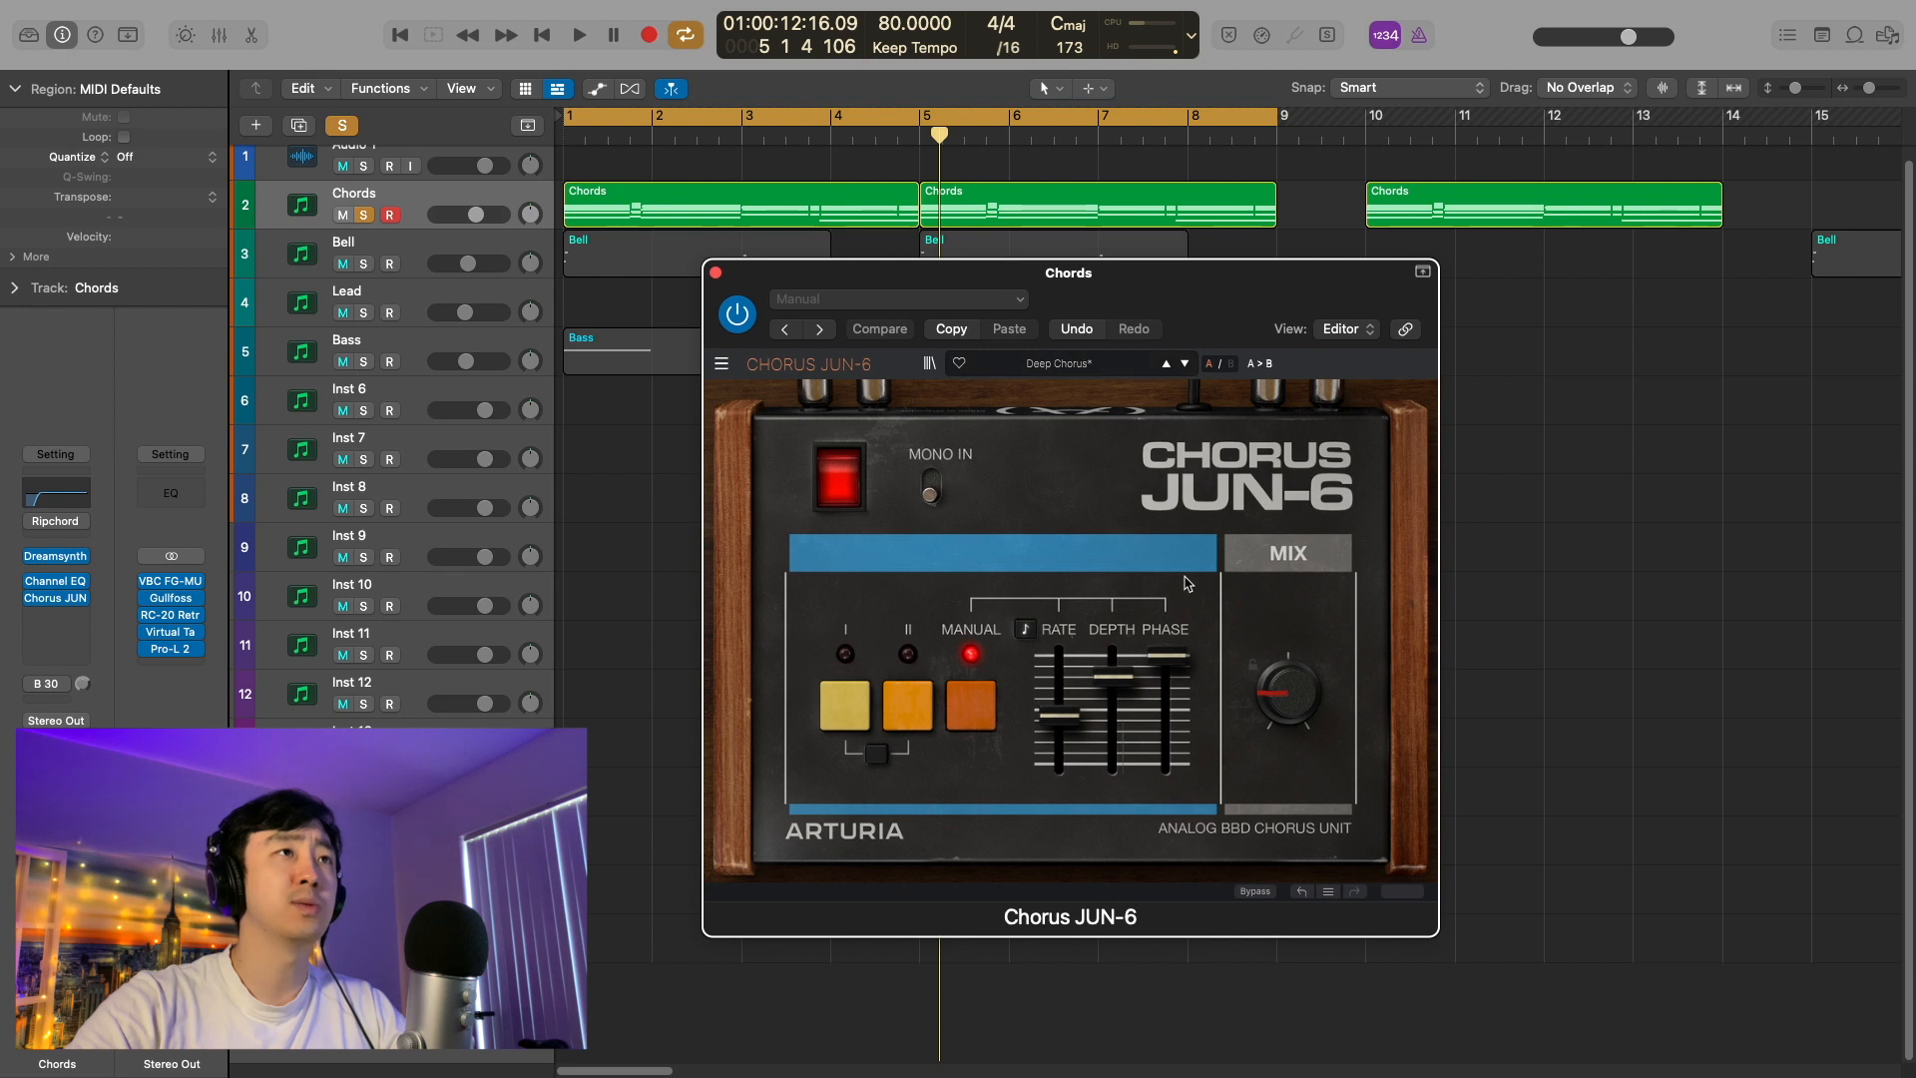
{"action": "mouse_move", "coordinate": [1307, 711]}
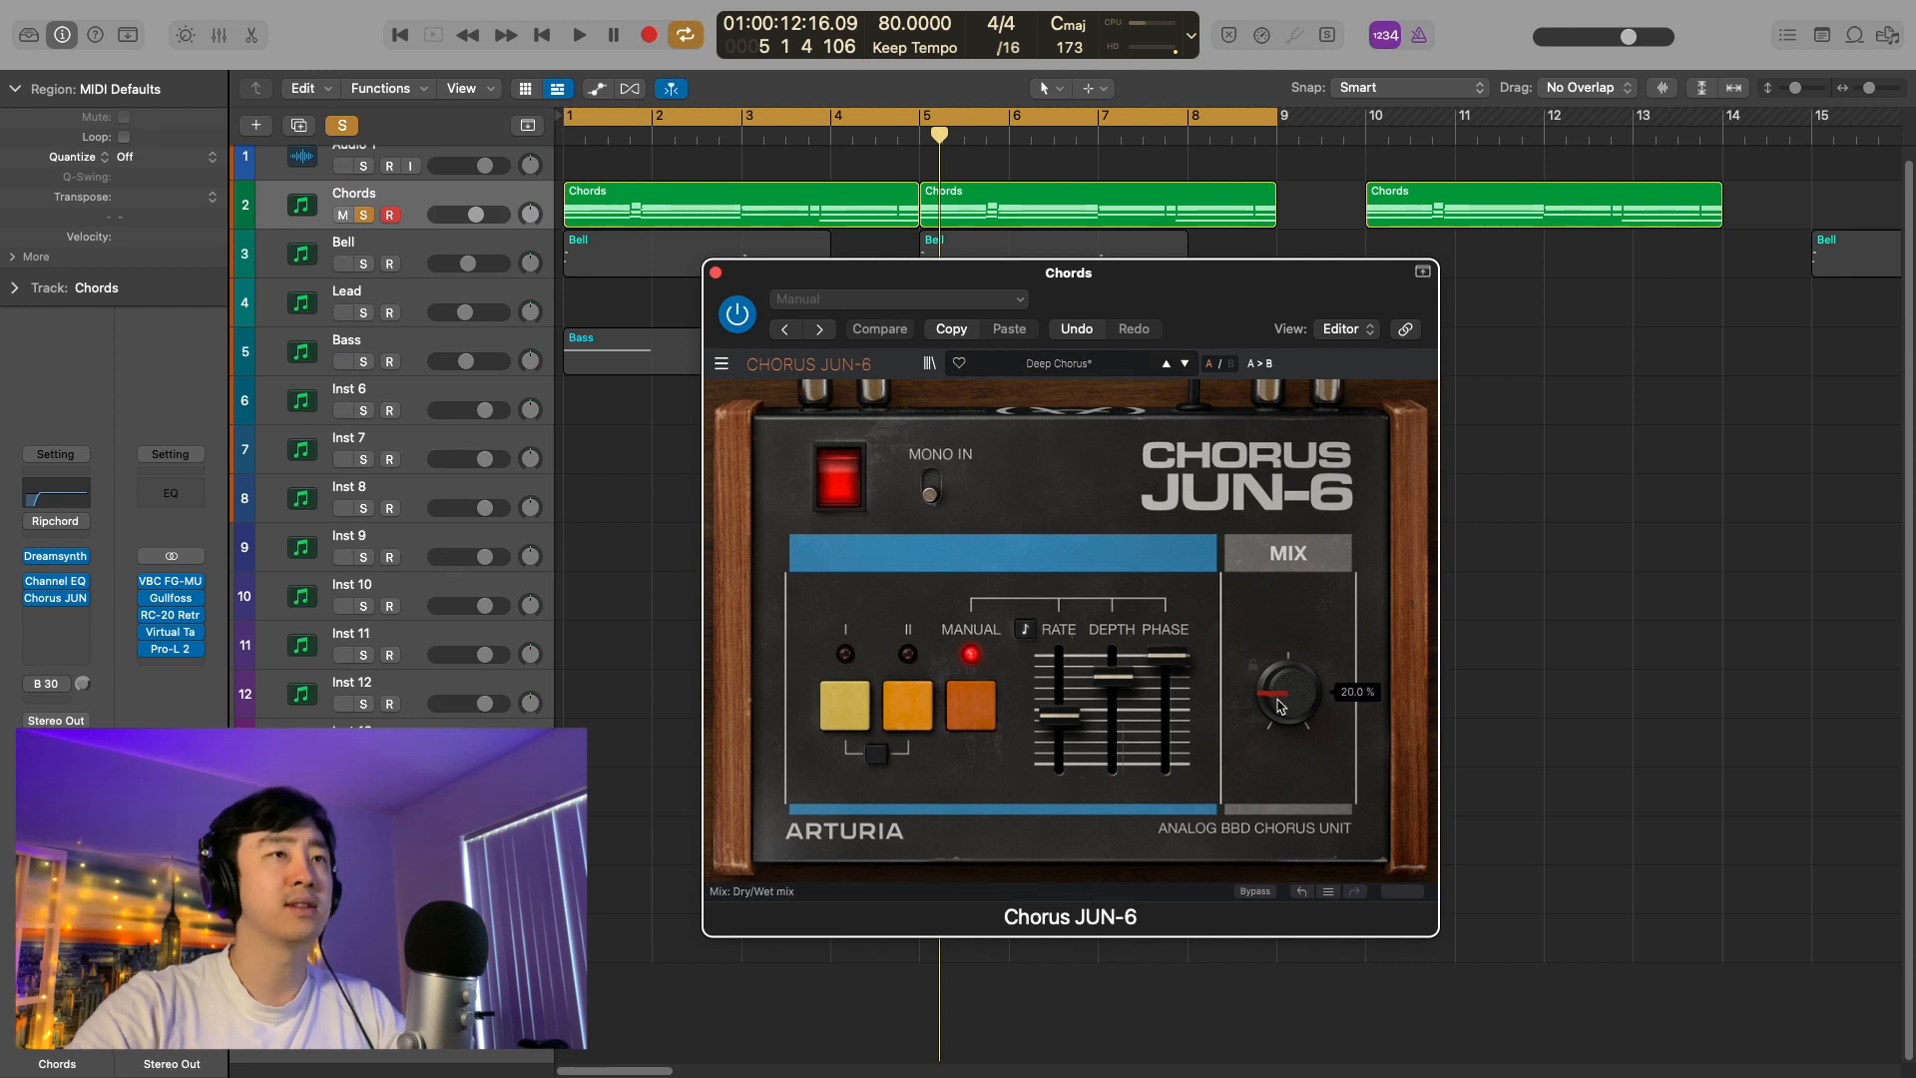
{"action": "left_click", "coordinate": [716, 272]}
{"action": "key", "text": "space"}
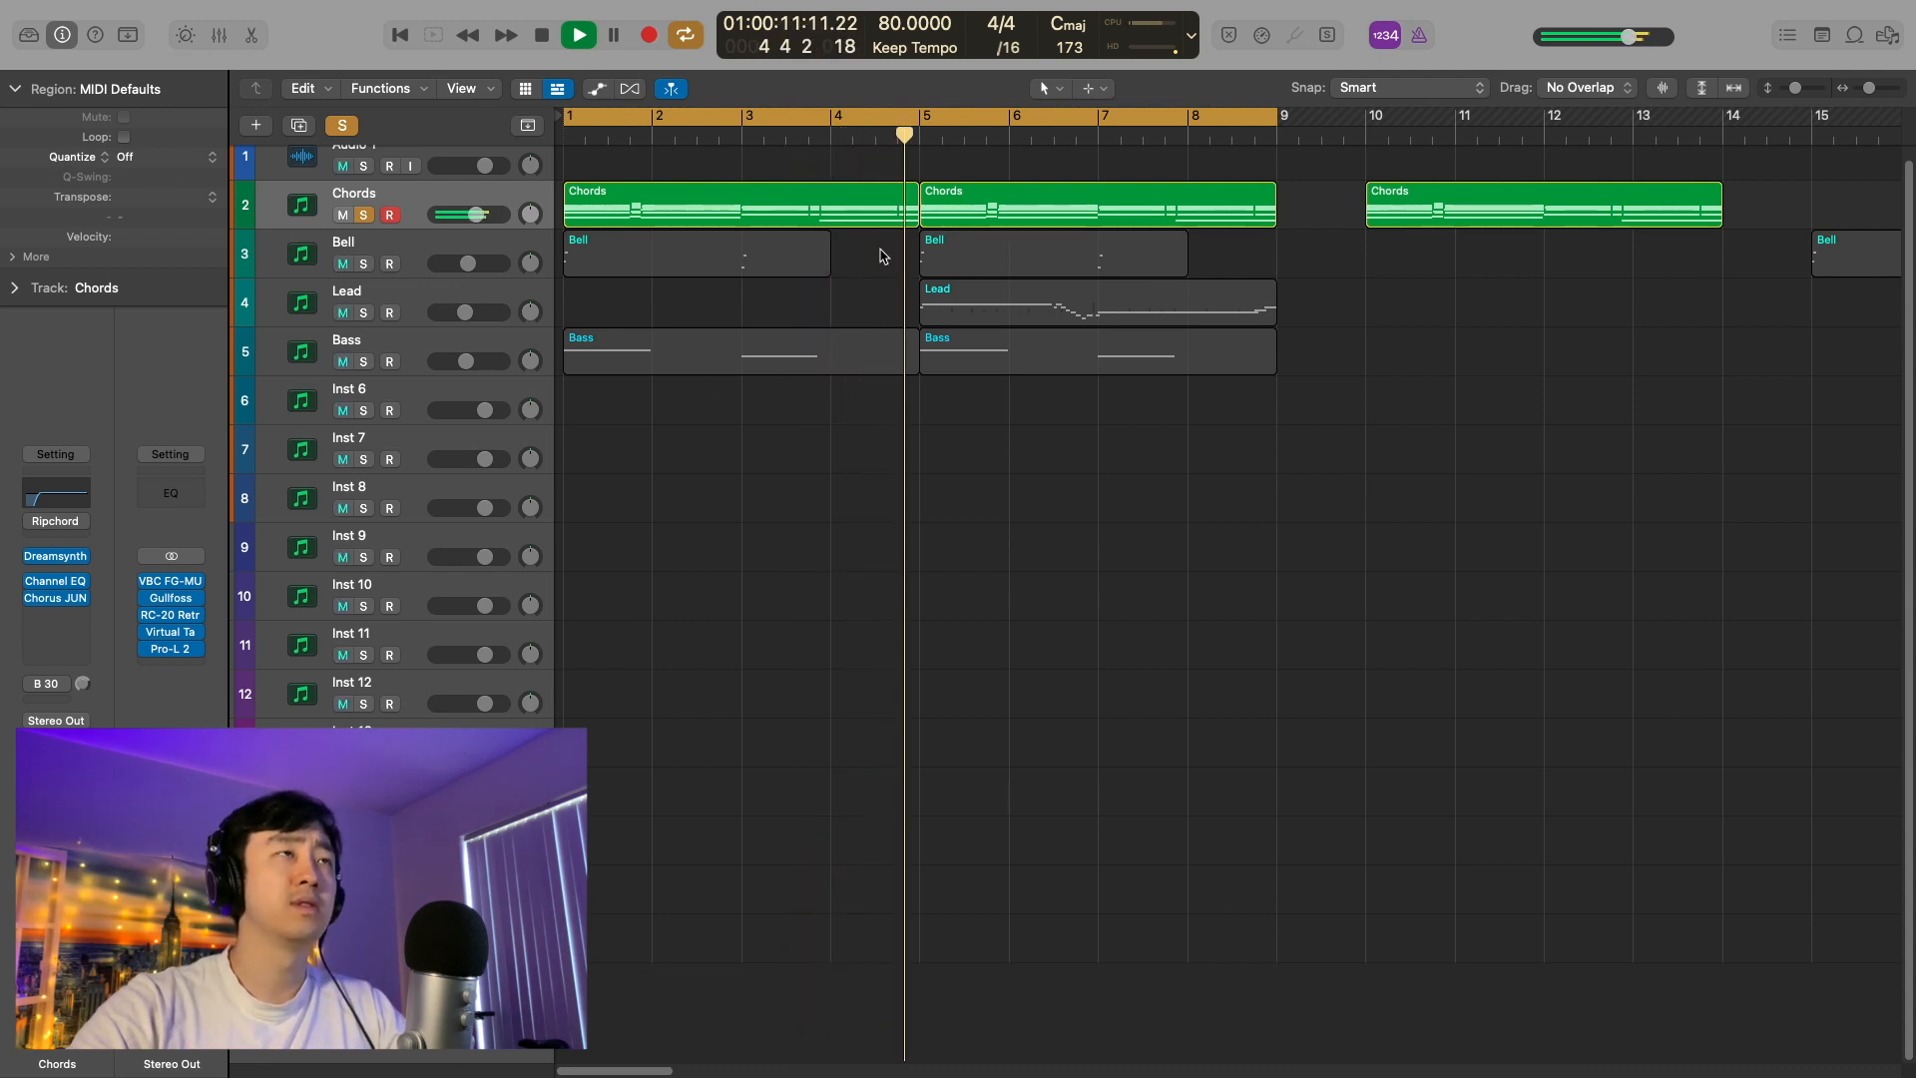
{"action": "key", "text": "space"}
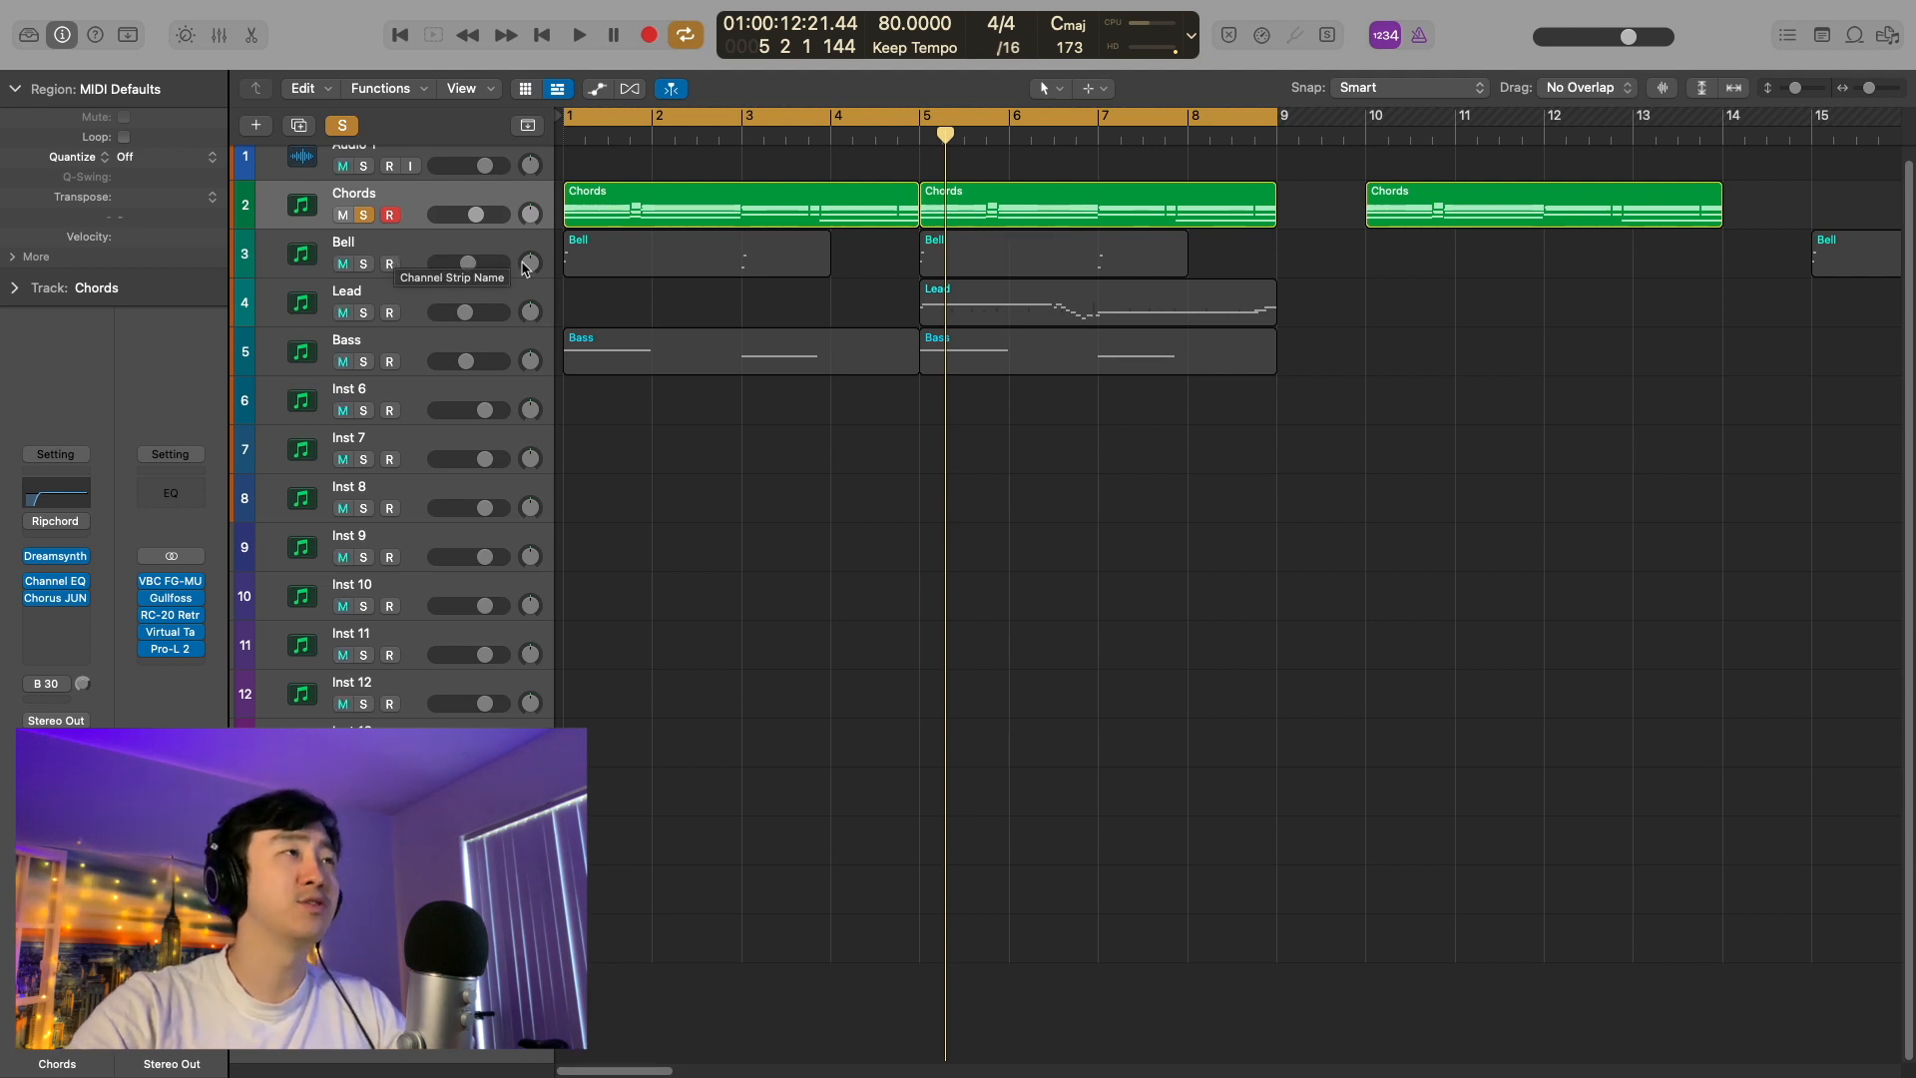
Solo the Bell track alongside the chords and look at its Dreamsynth instrument settings
{"action": "mouse_move", "coordinate": [59, 561]}
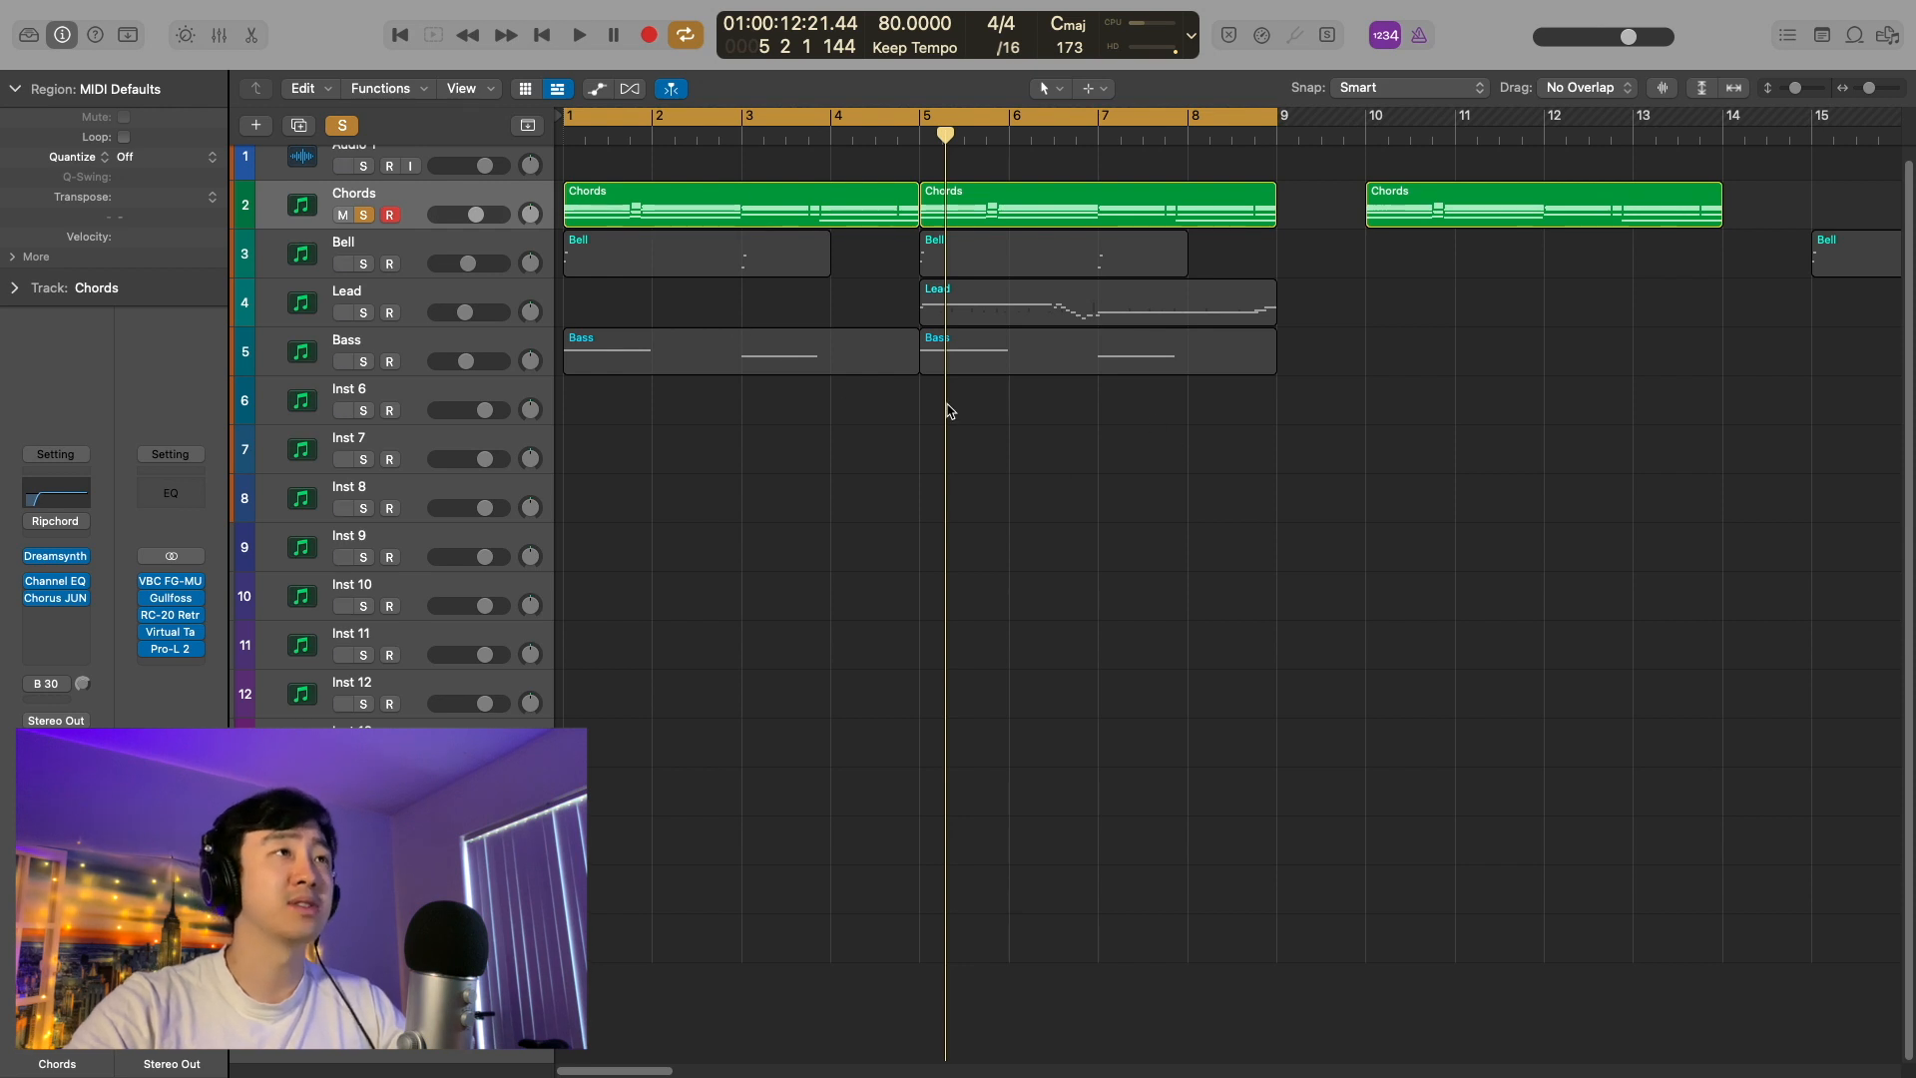
{"action": "left_click", "coordinate": [363, 263]}
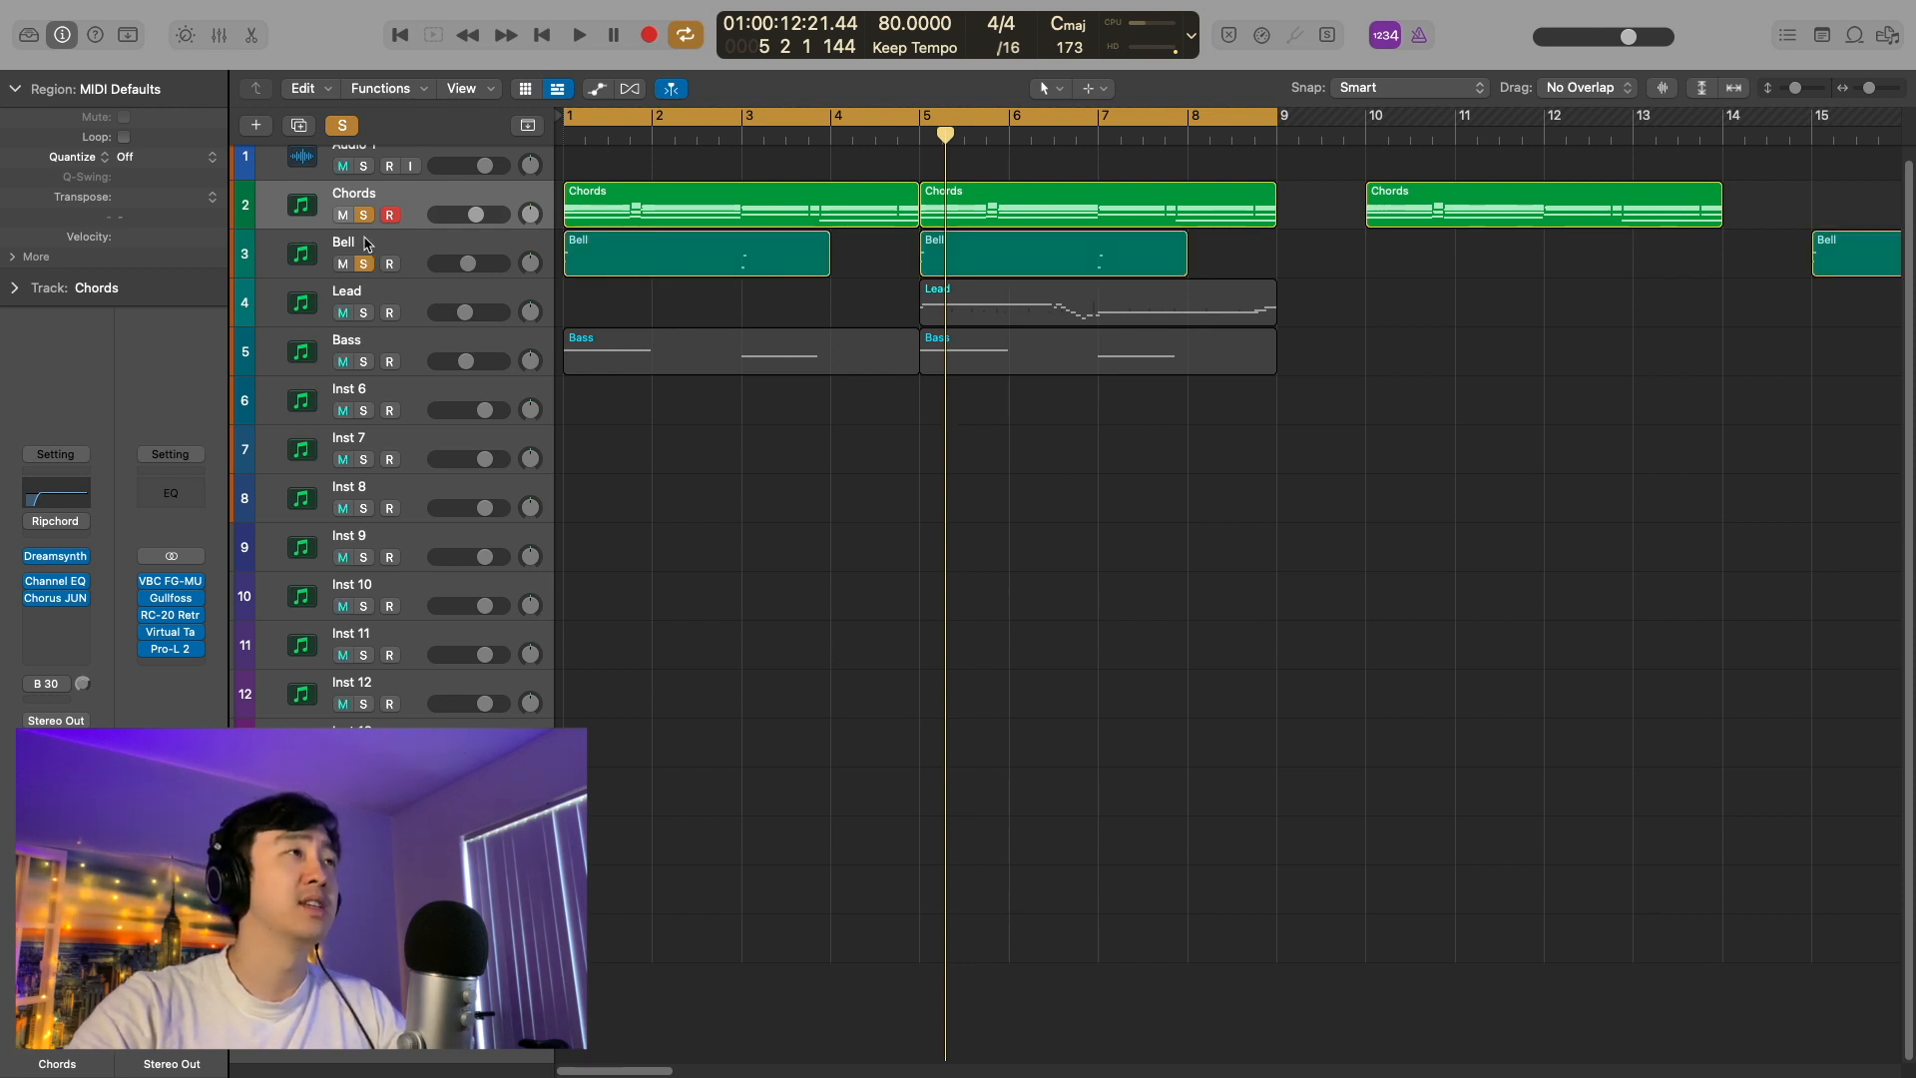
{"action": "left_click", "coordinate": [417, 275]}
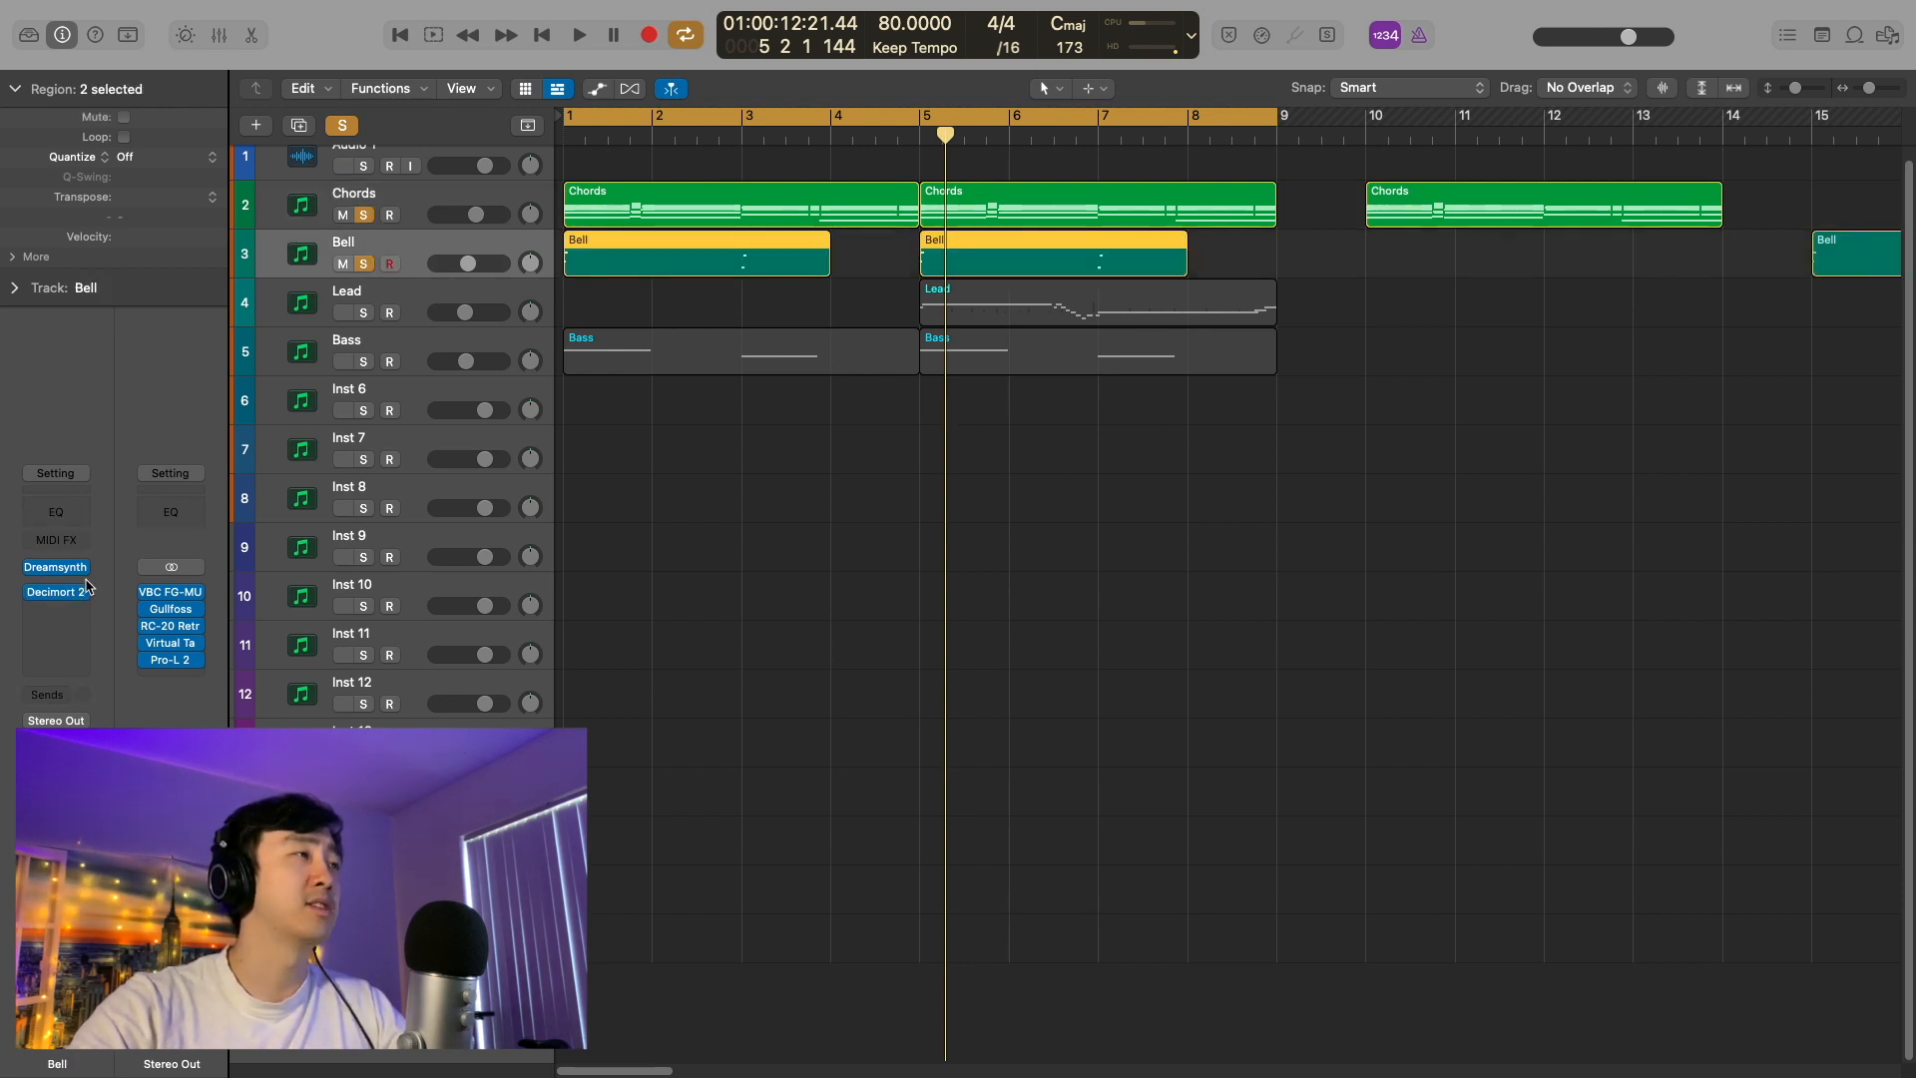
{"action": "left_click", "coordinate": [57, 566]}
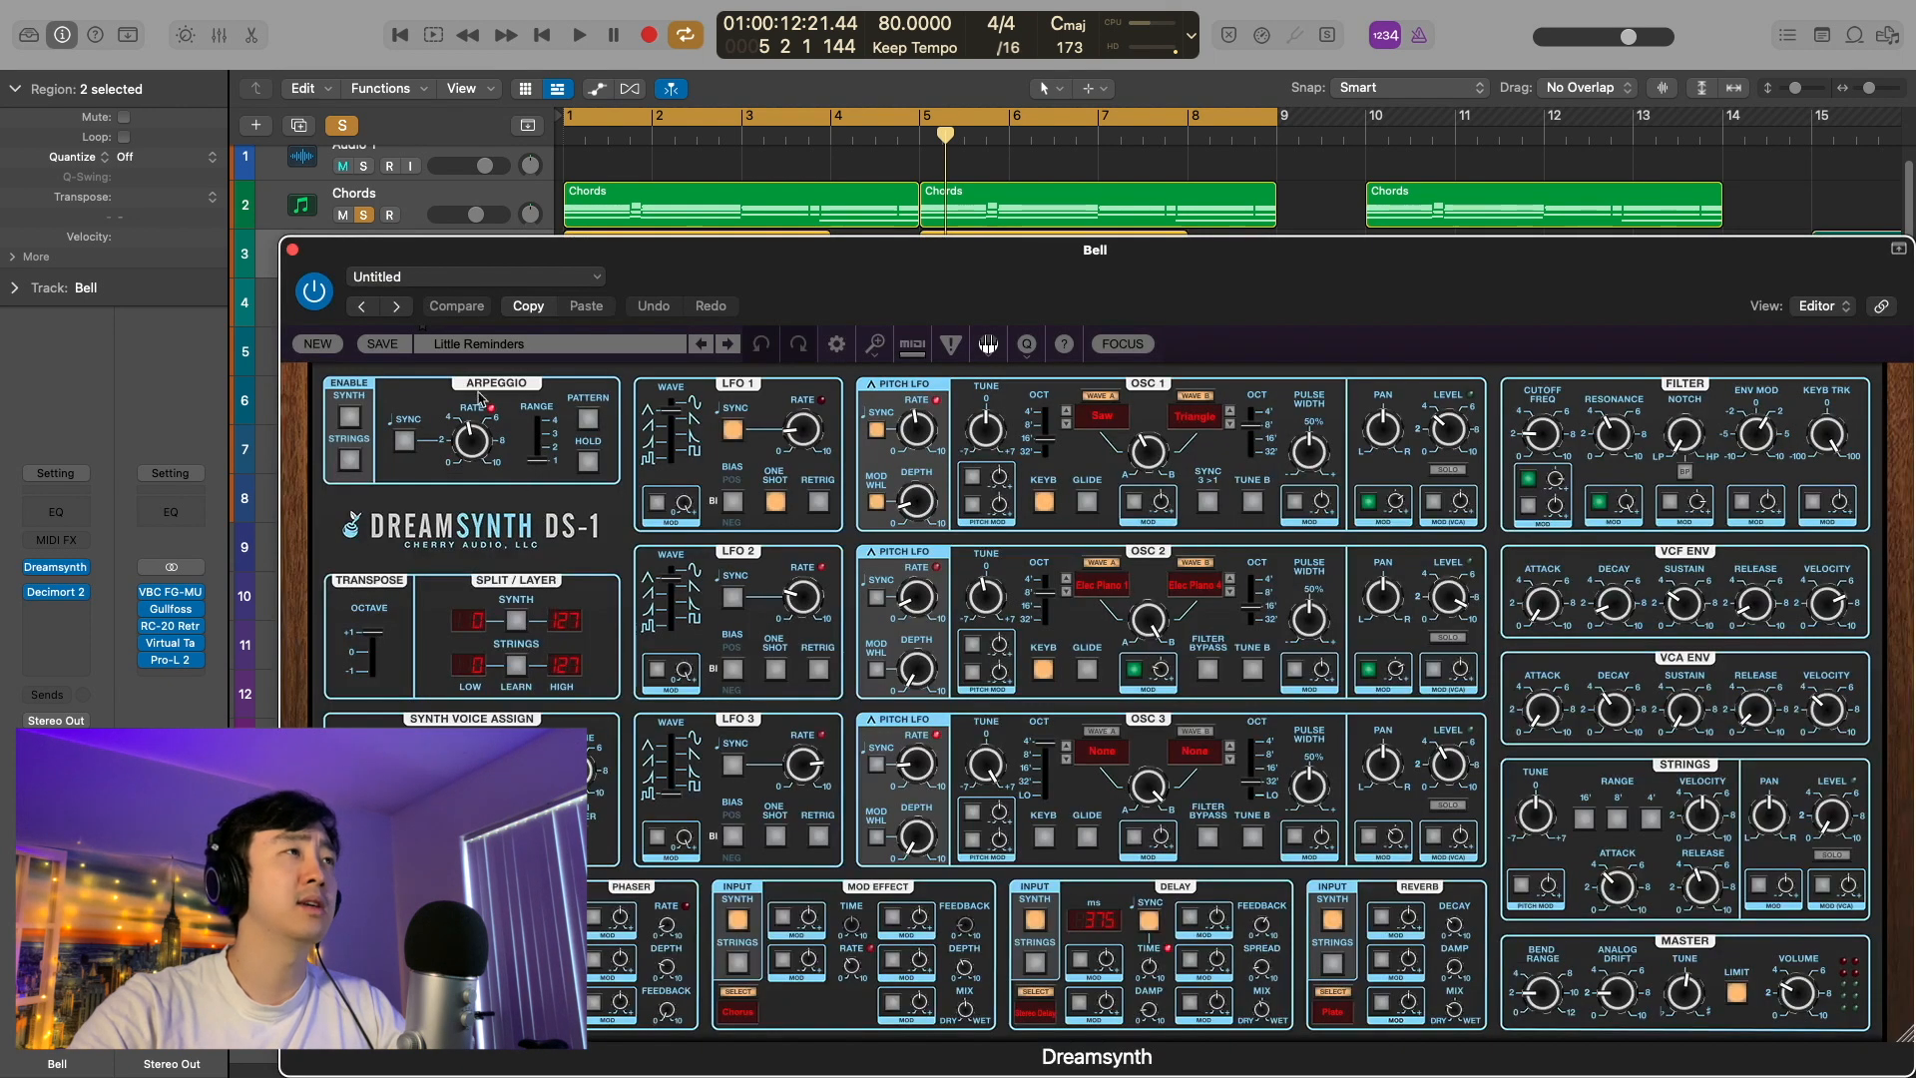
{"action": "left_click", "coordinate": [294, 251]}
{"action": "left_click", "coordinate": [684, 534]}
Play the bell with the chords and examine the Decimort 2 bit crusher settings on the Bell track
{"action": "key", "text": "space"}
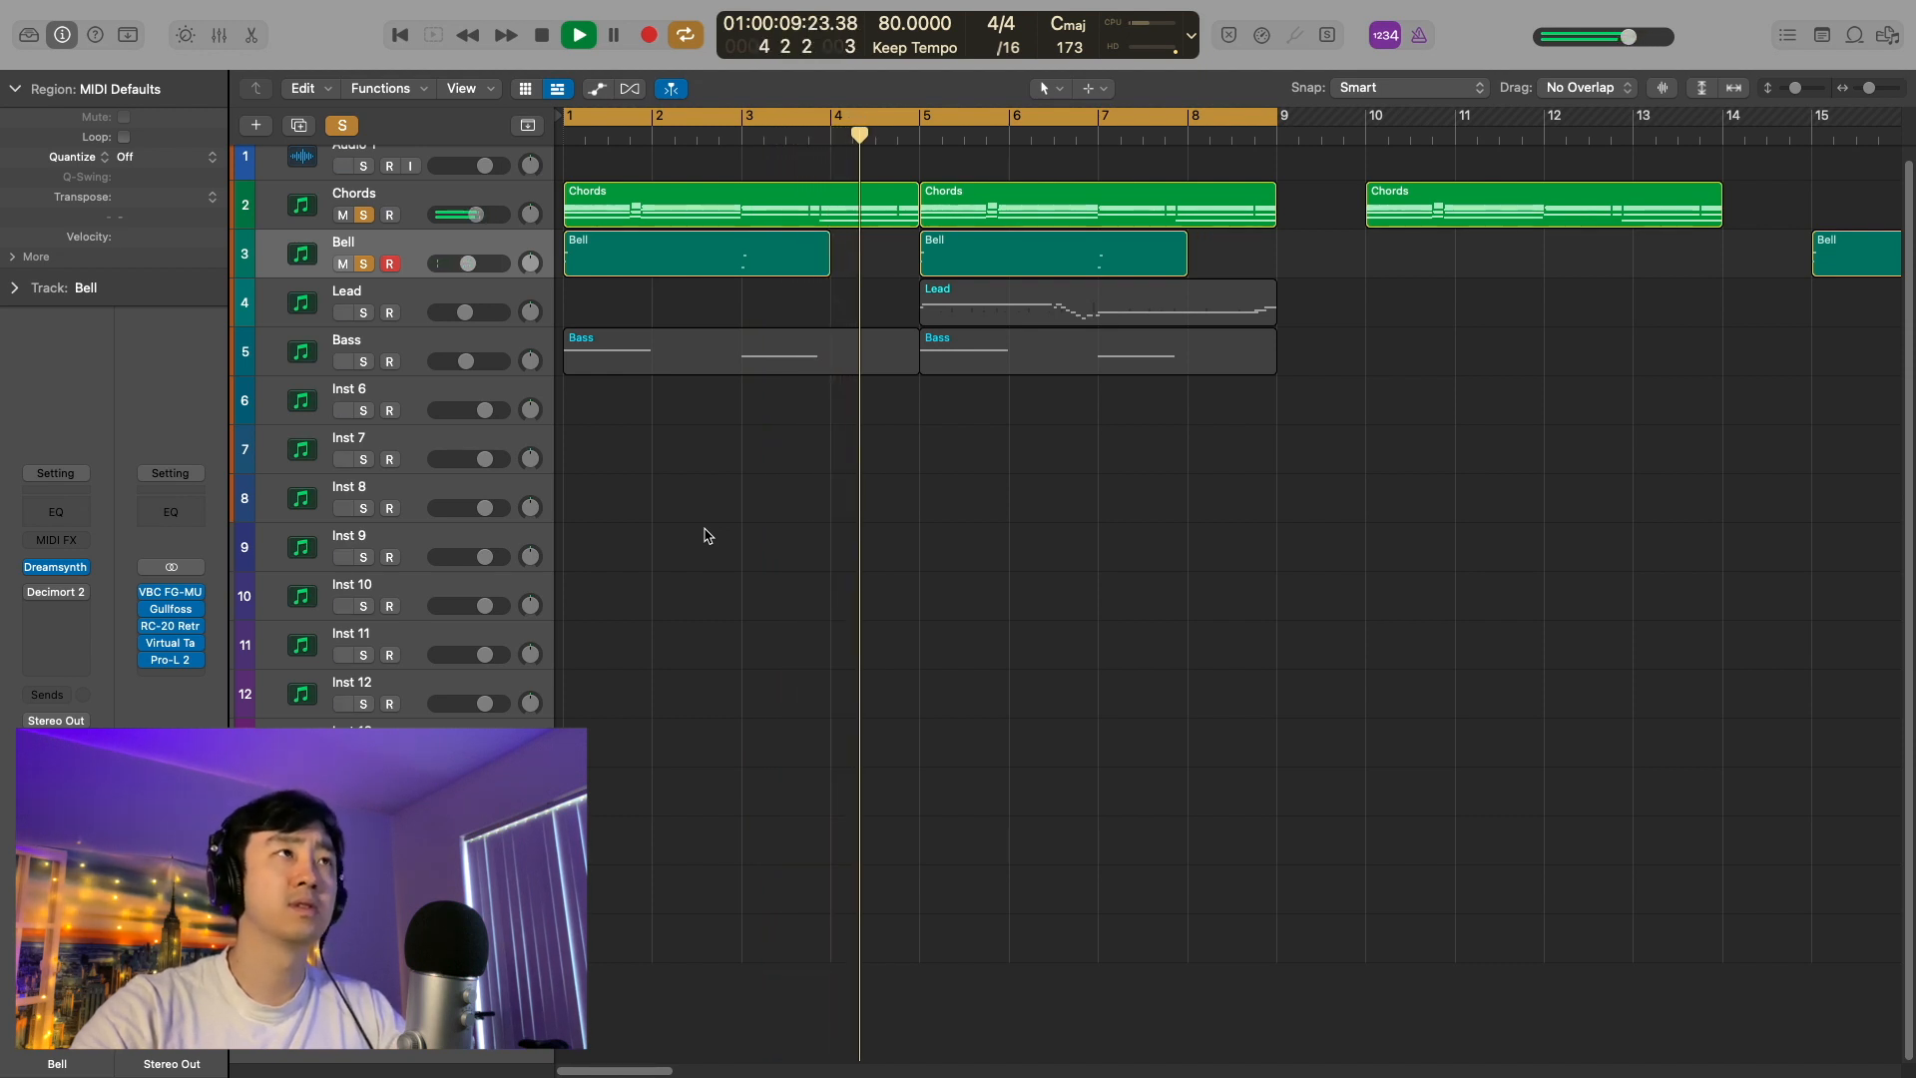
{"action": "key", "text": "space"}
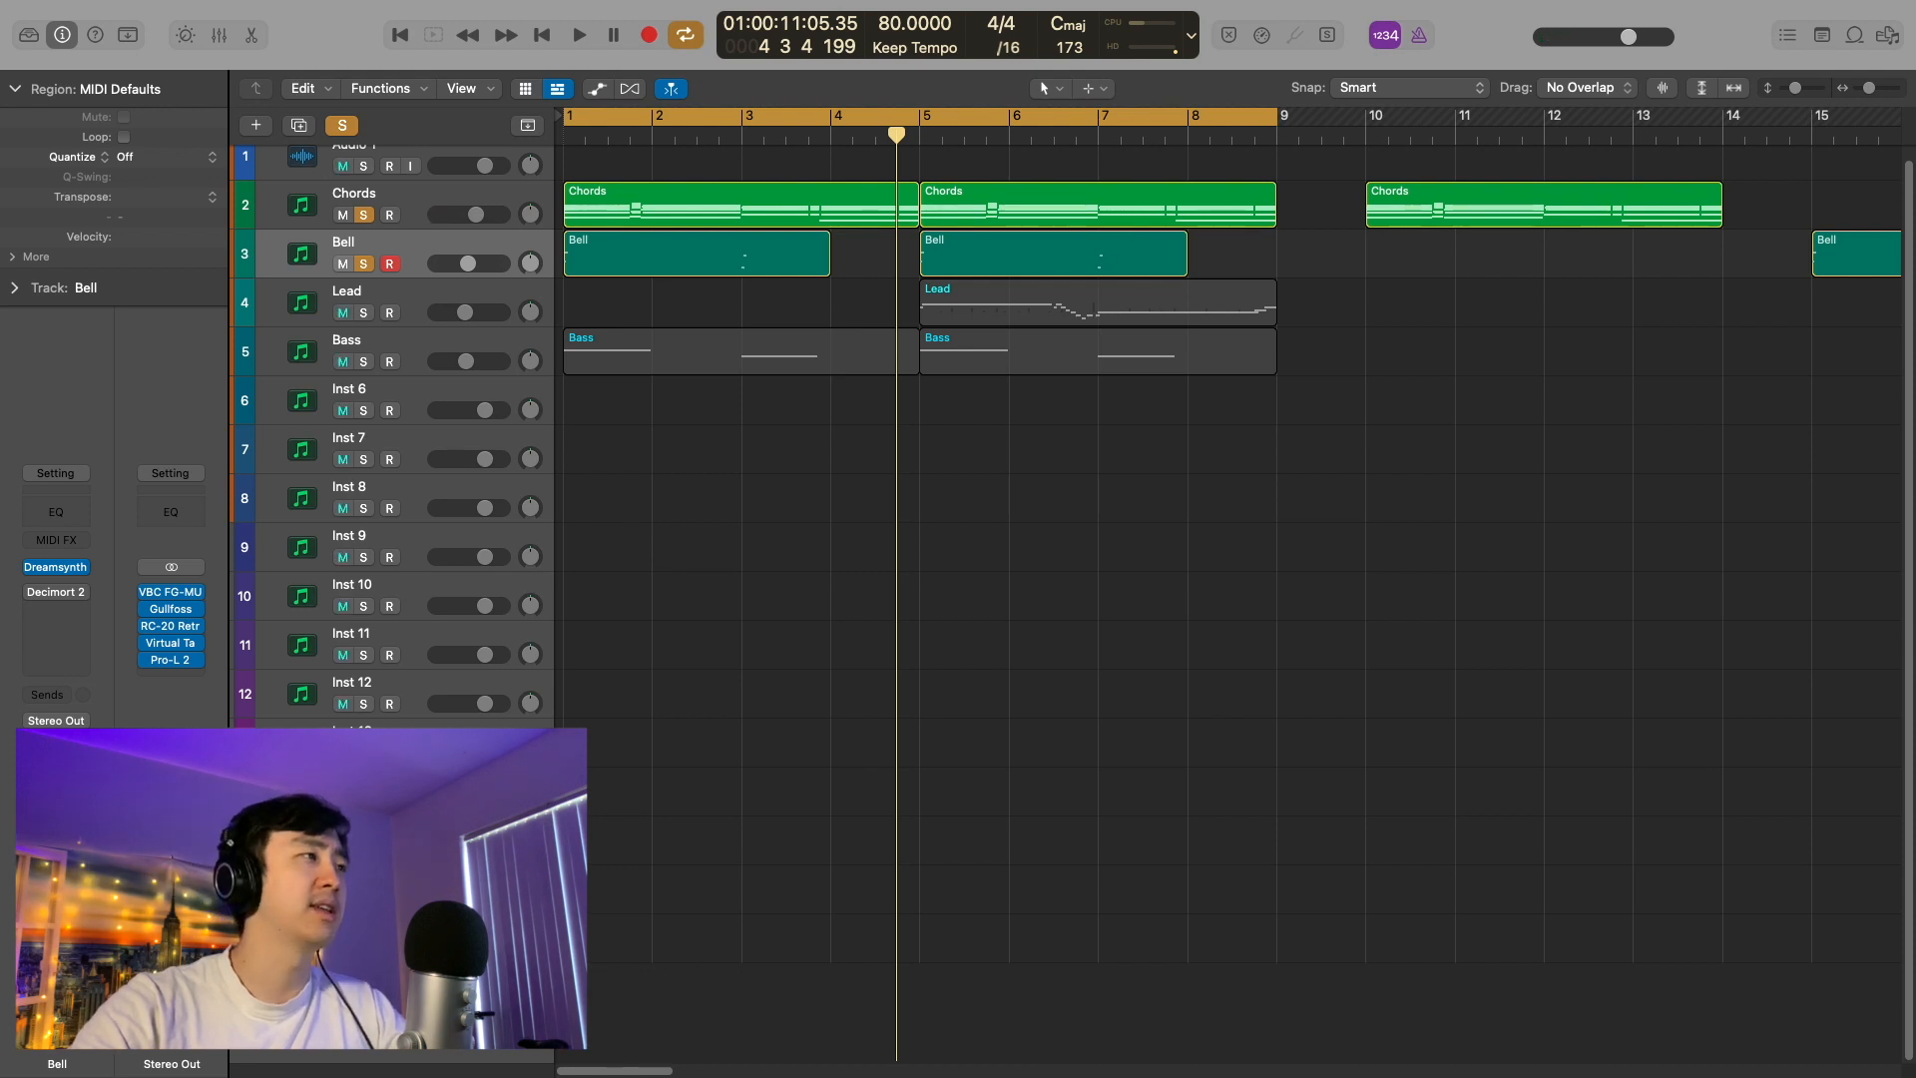
{"action": "left_click", "coordinate": [44, 597]}
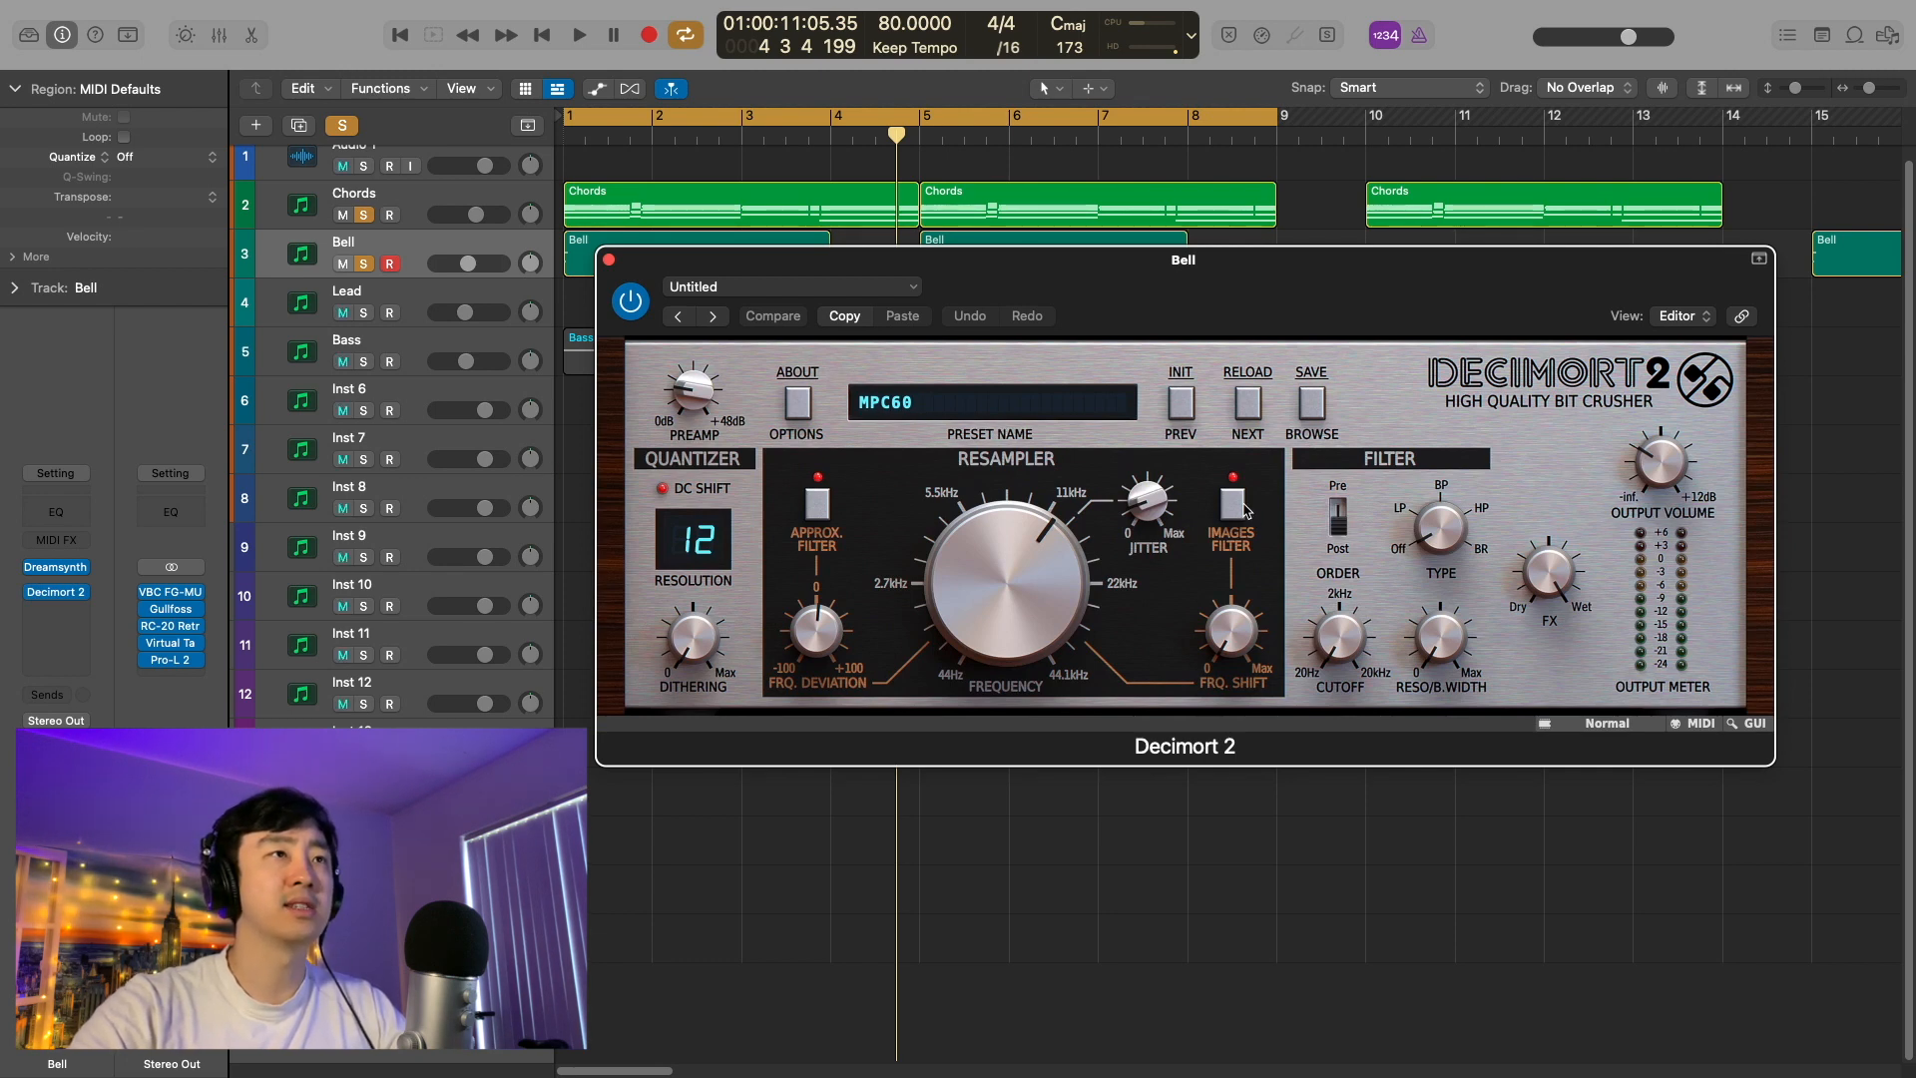
{"action": "left_click", "coordinate": [1034, 595]}
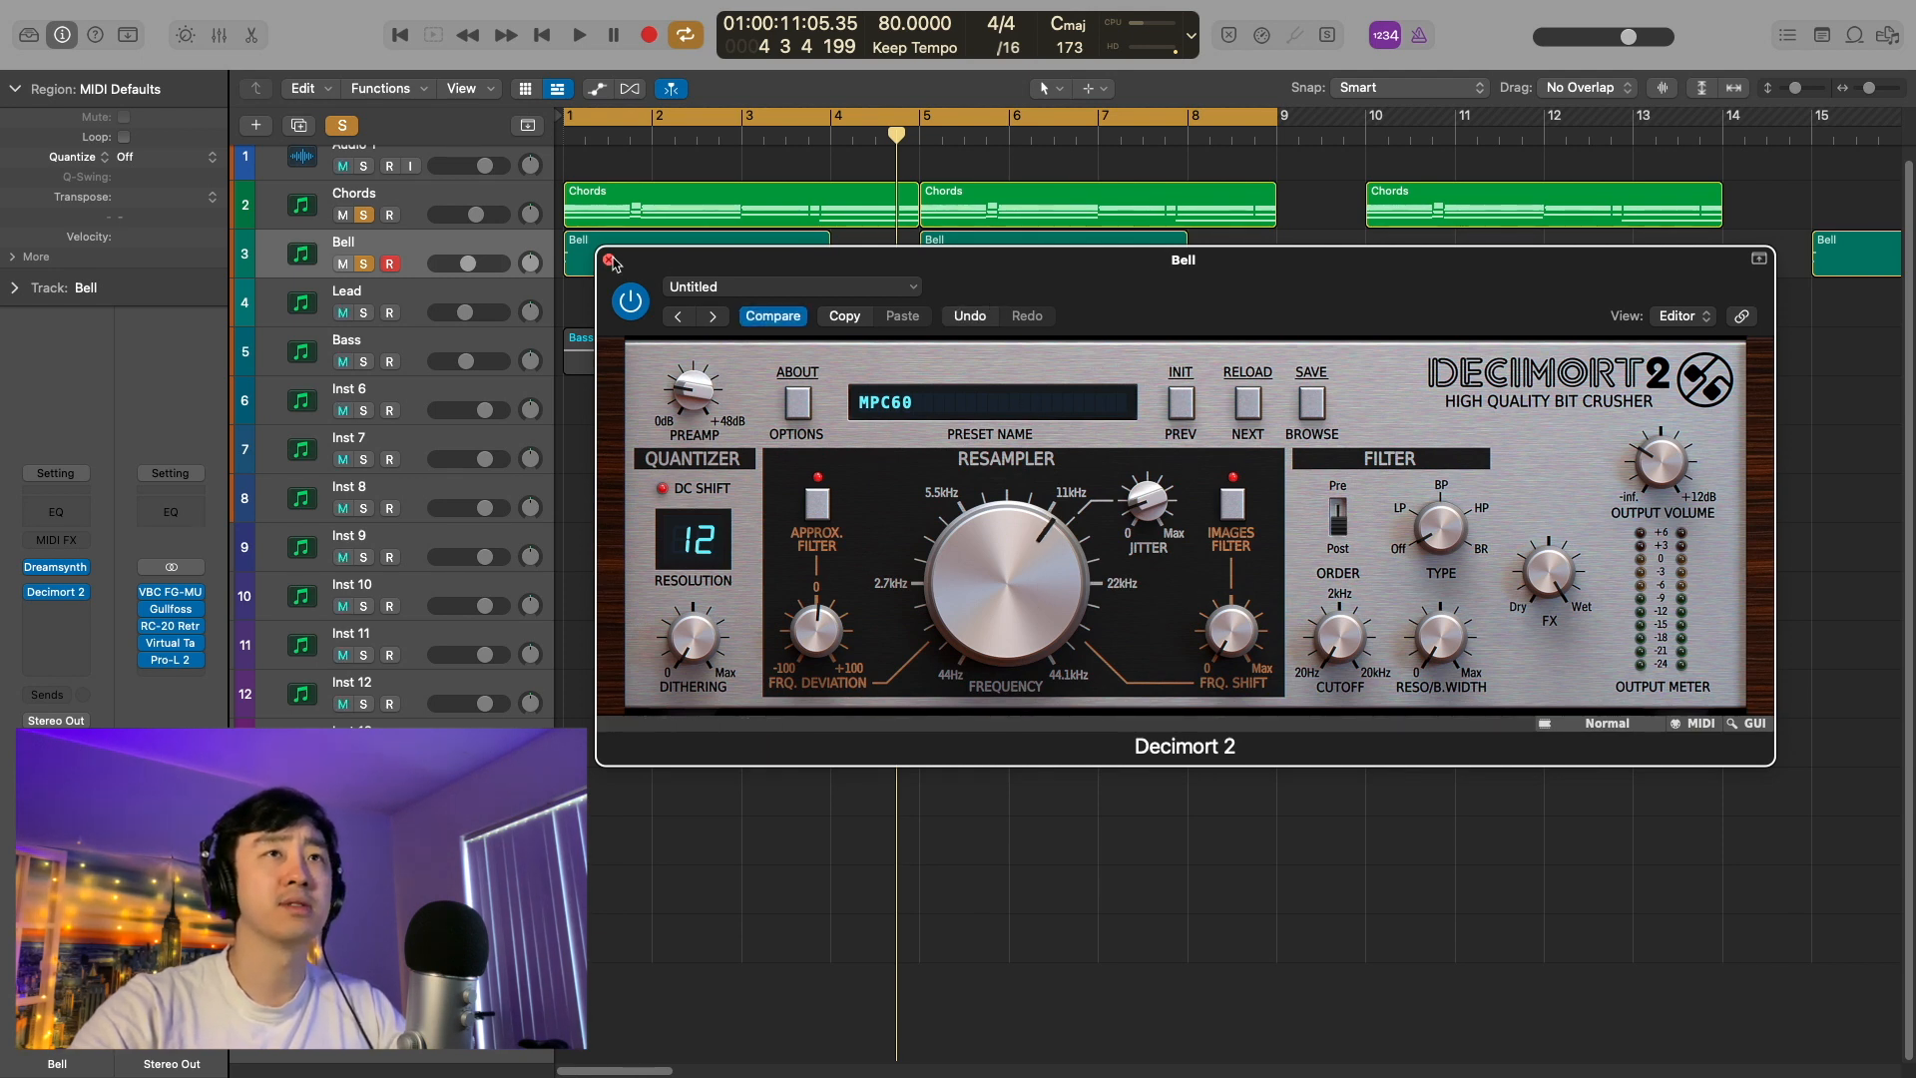
{"action": "left_click", "coordinate": [609, 260]}
{"action": "key", "text": "space"}
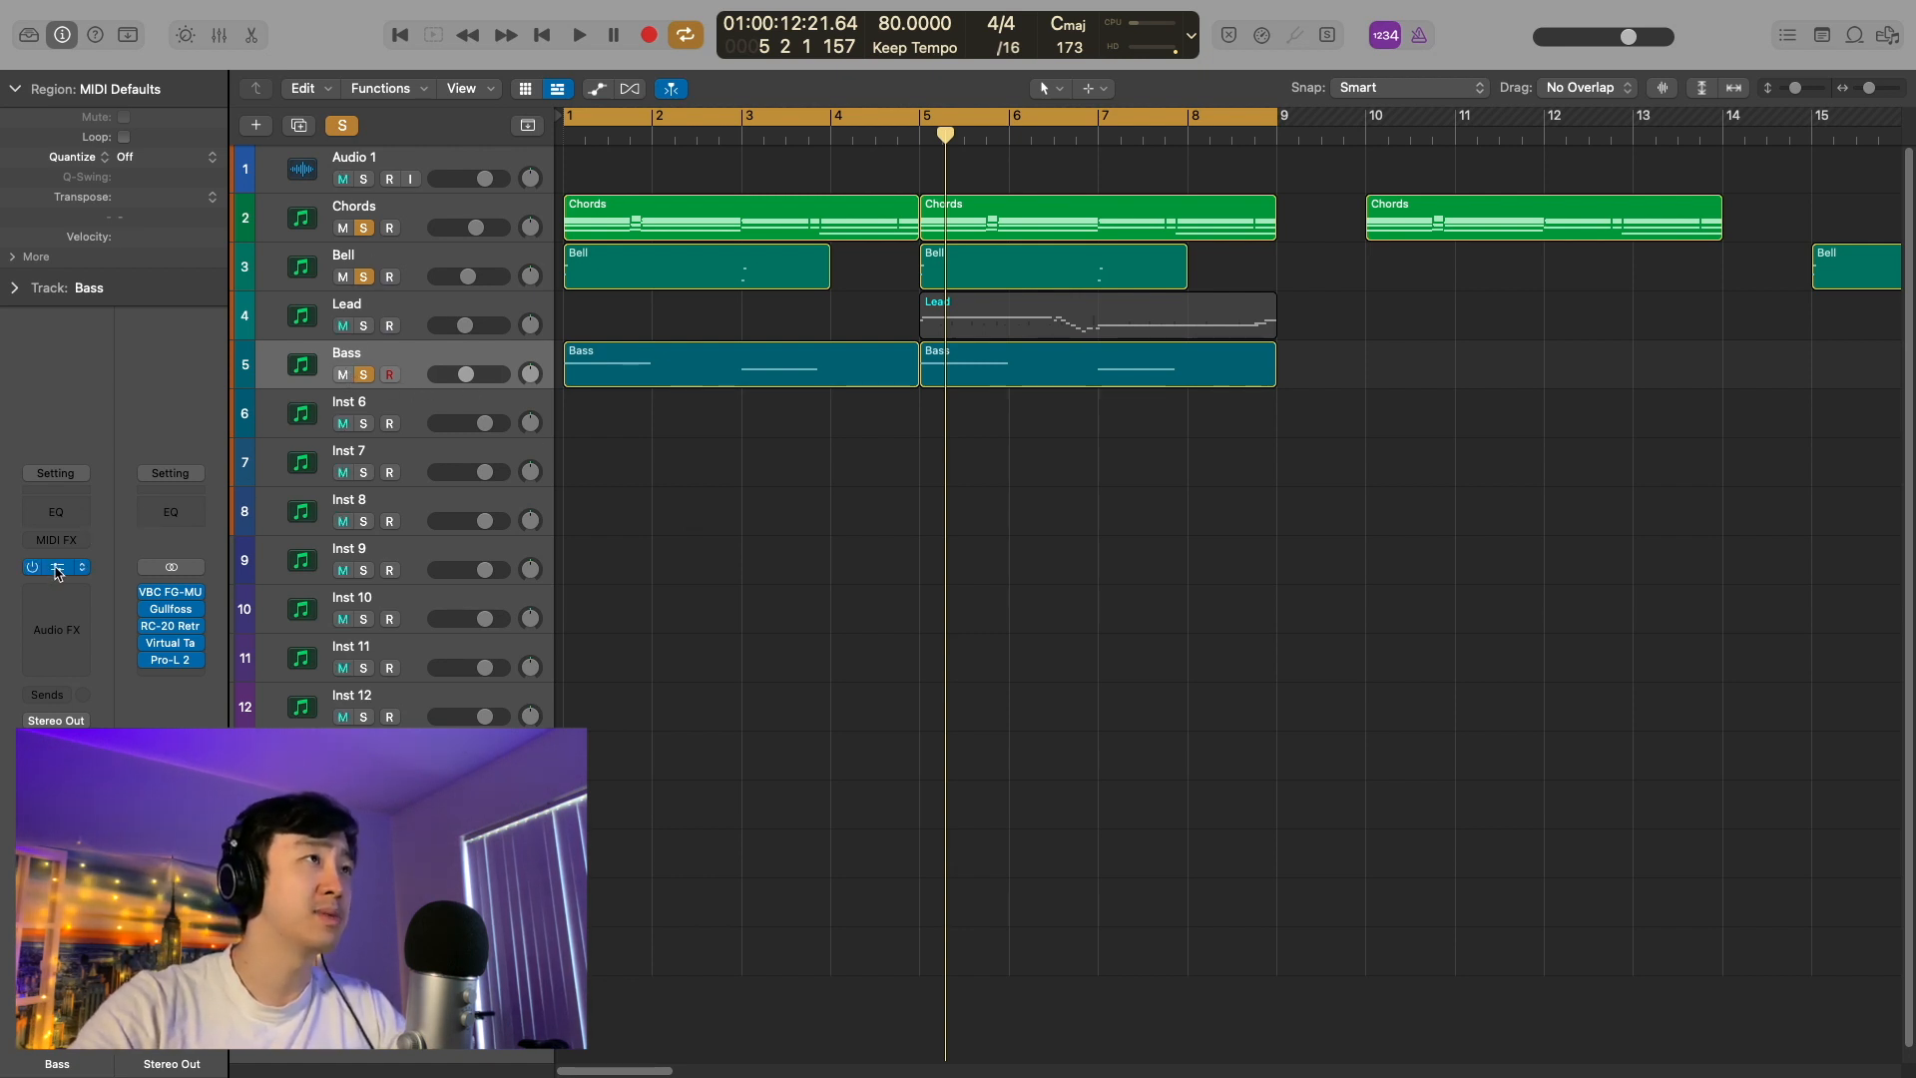
Look at the Dreamsynth instrument settings on the Bass track
{"action": "left_click", "coordinate": [57, 567]}
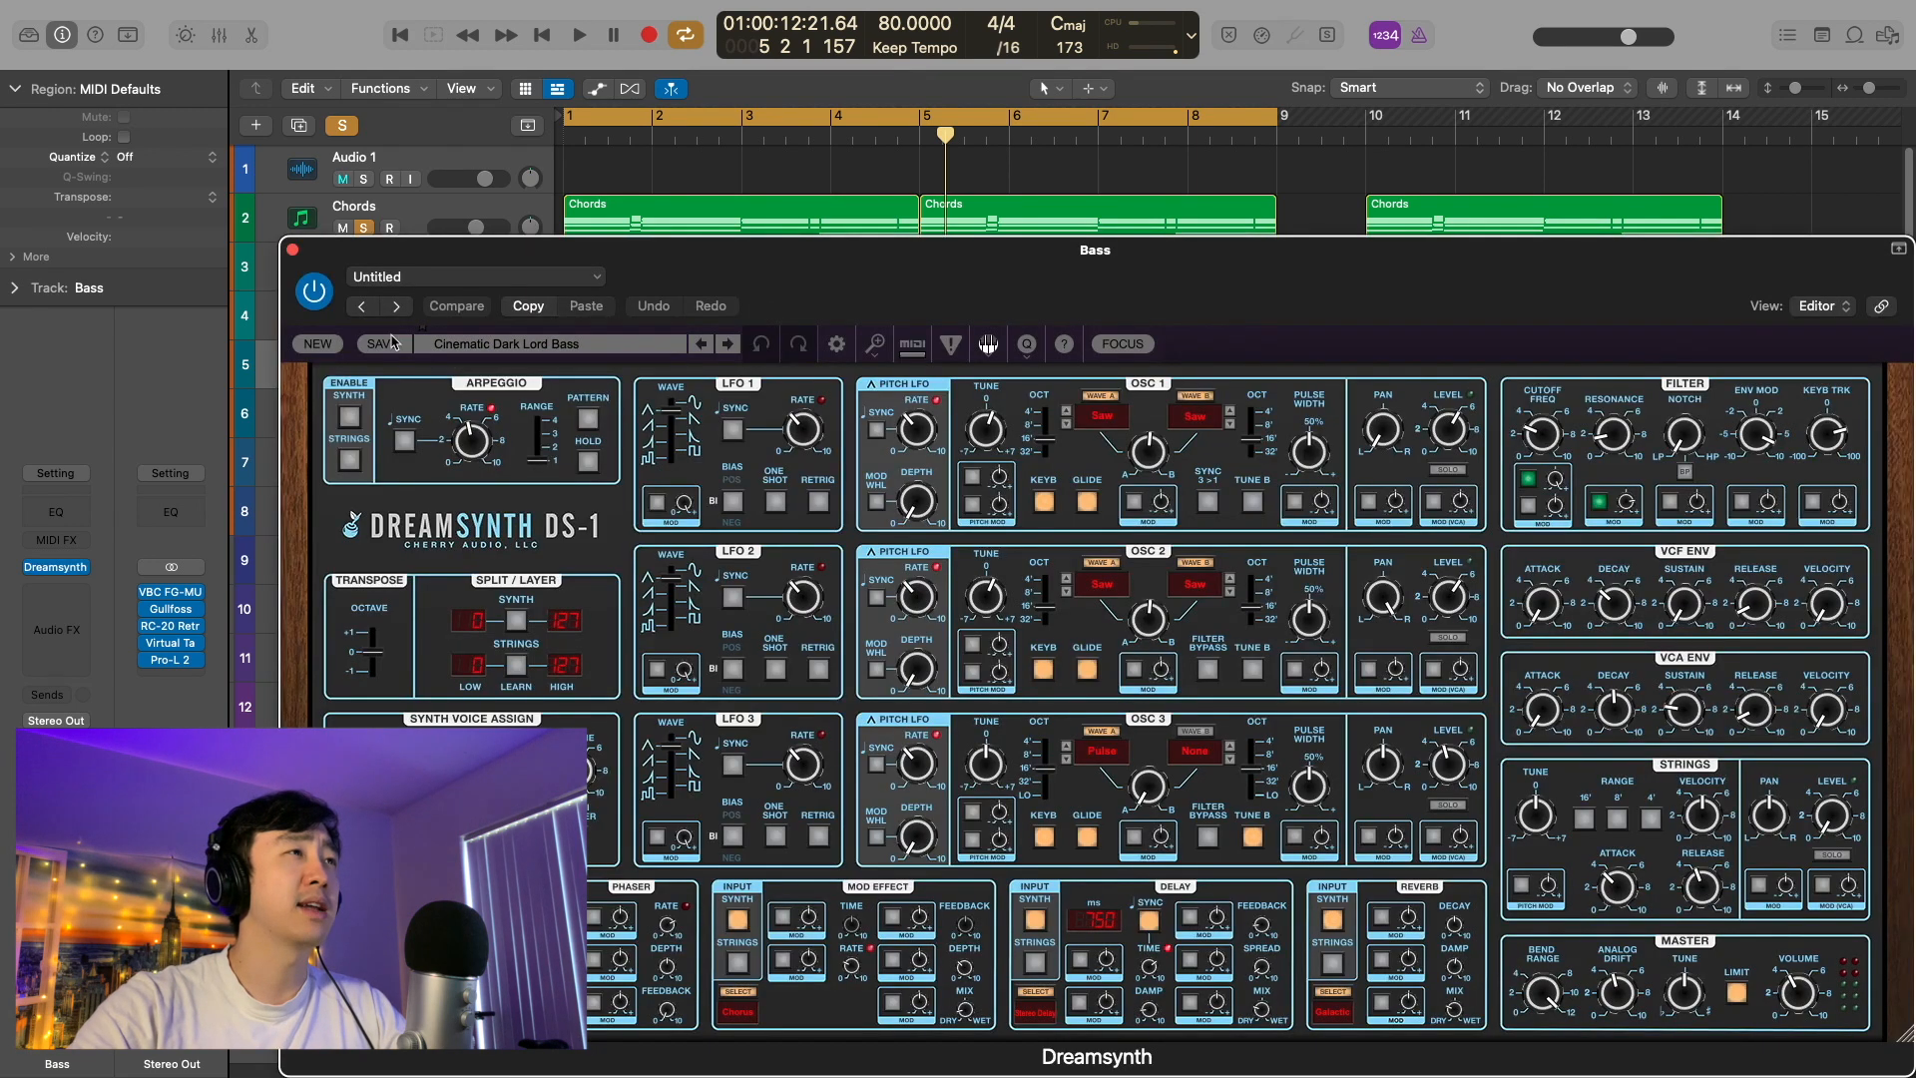
{"action": "left_click", "coordinate": [291, 249]}
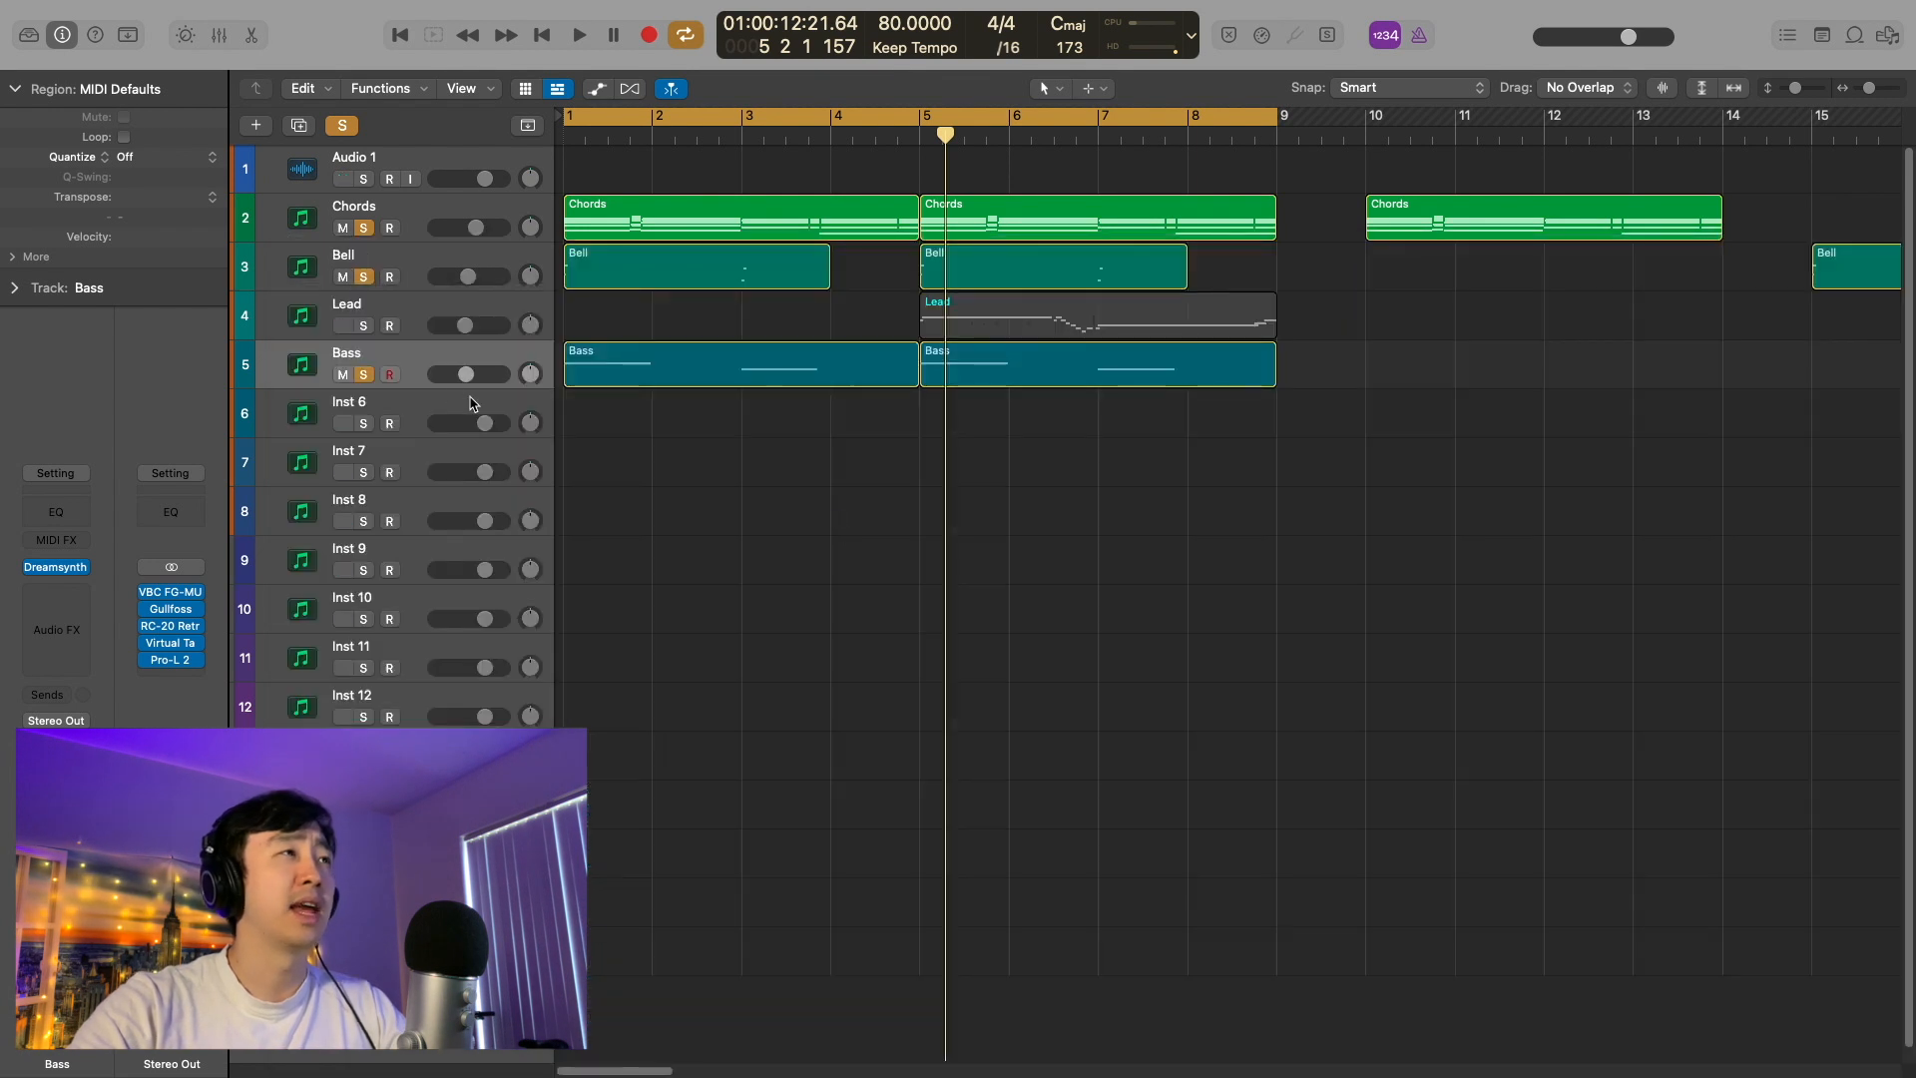
{"action": "left_click", "coordinate": [419, 366]}
{"action": "left_click", "coordinate": [923, 537]}
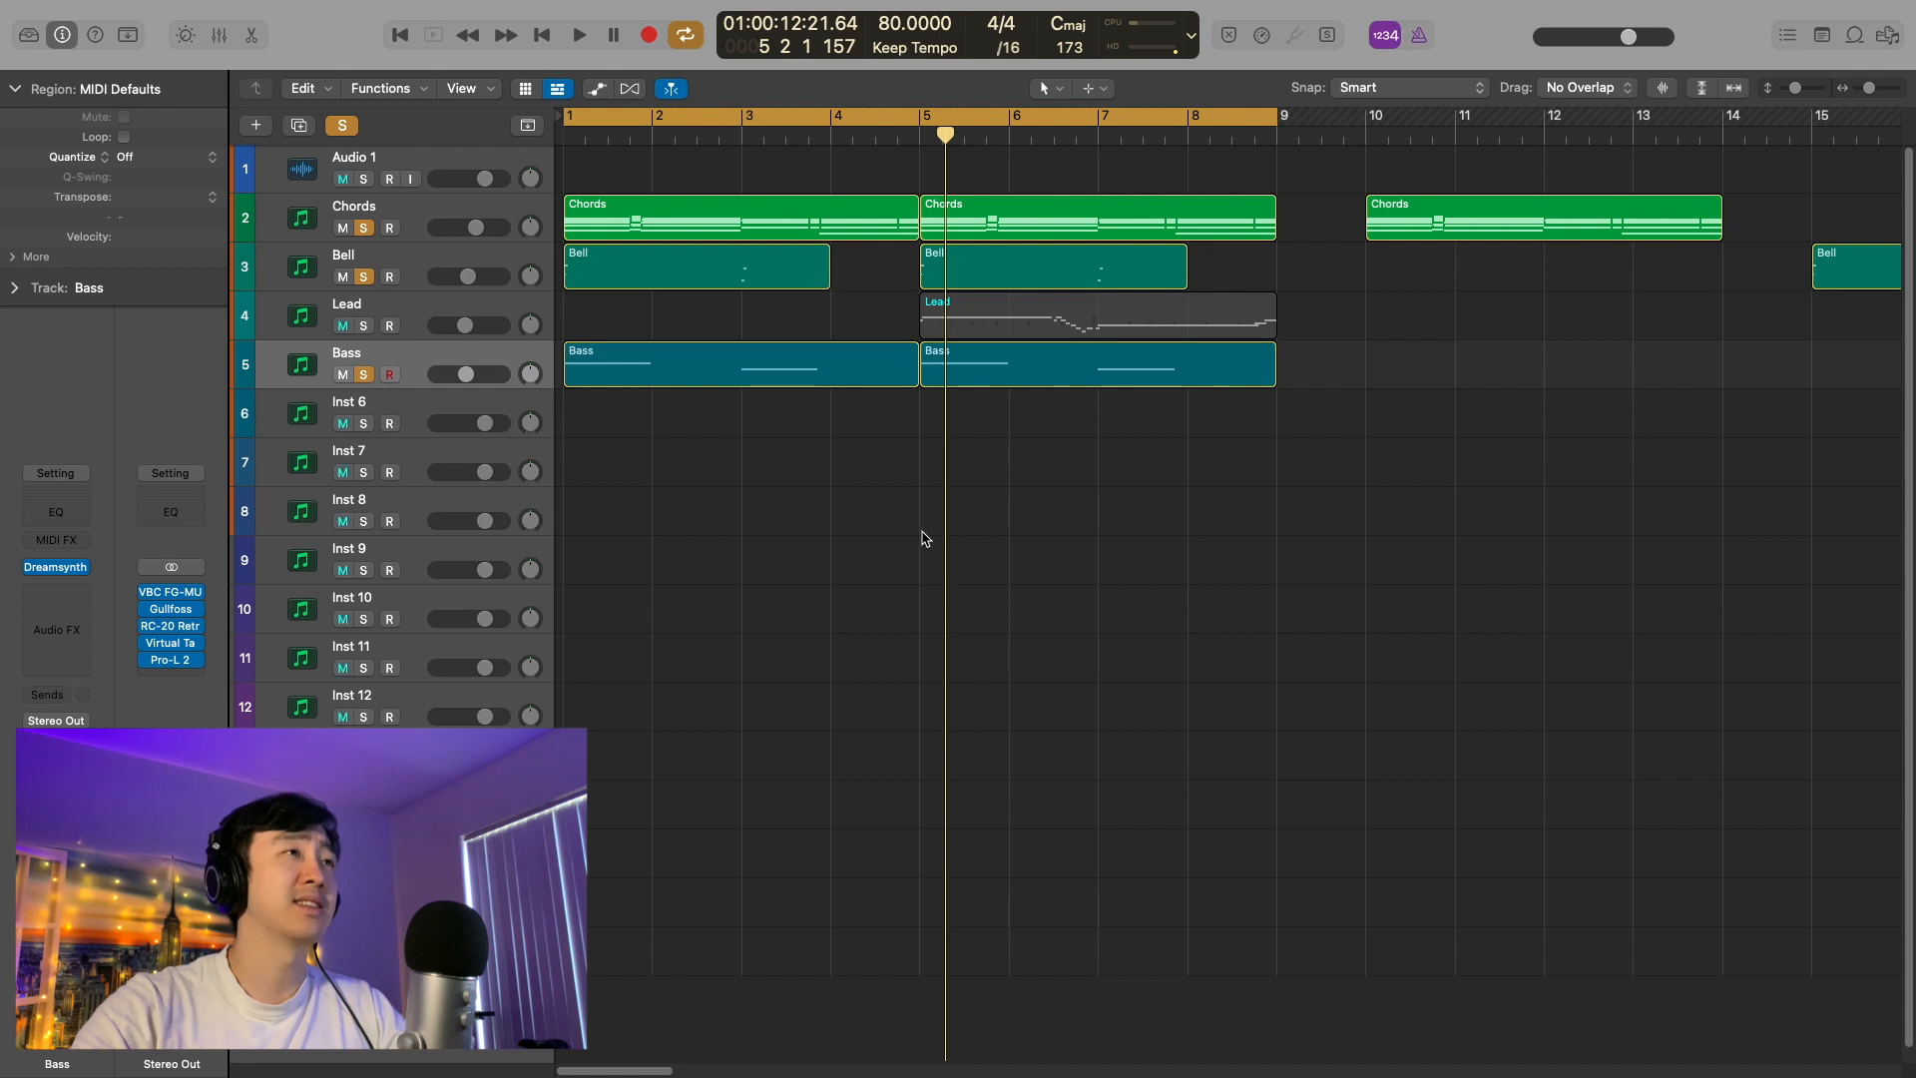
Unsolo the Bell and Chords tracks and listen to the bass alone
{"action": "left_click", "coordinate": [363, 277]}
{"action": "left_click", "coordinate": [362, 228]}
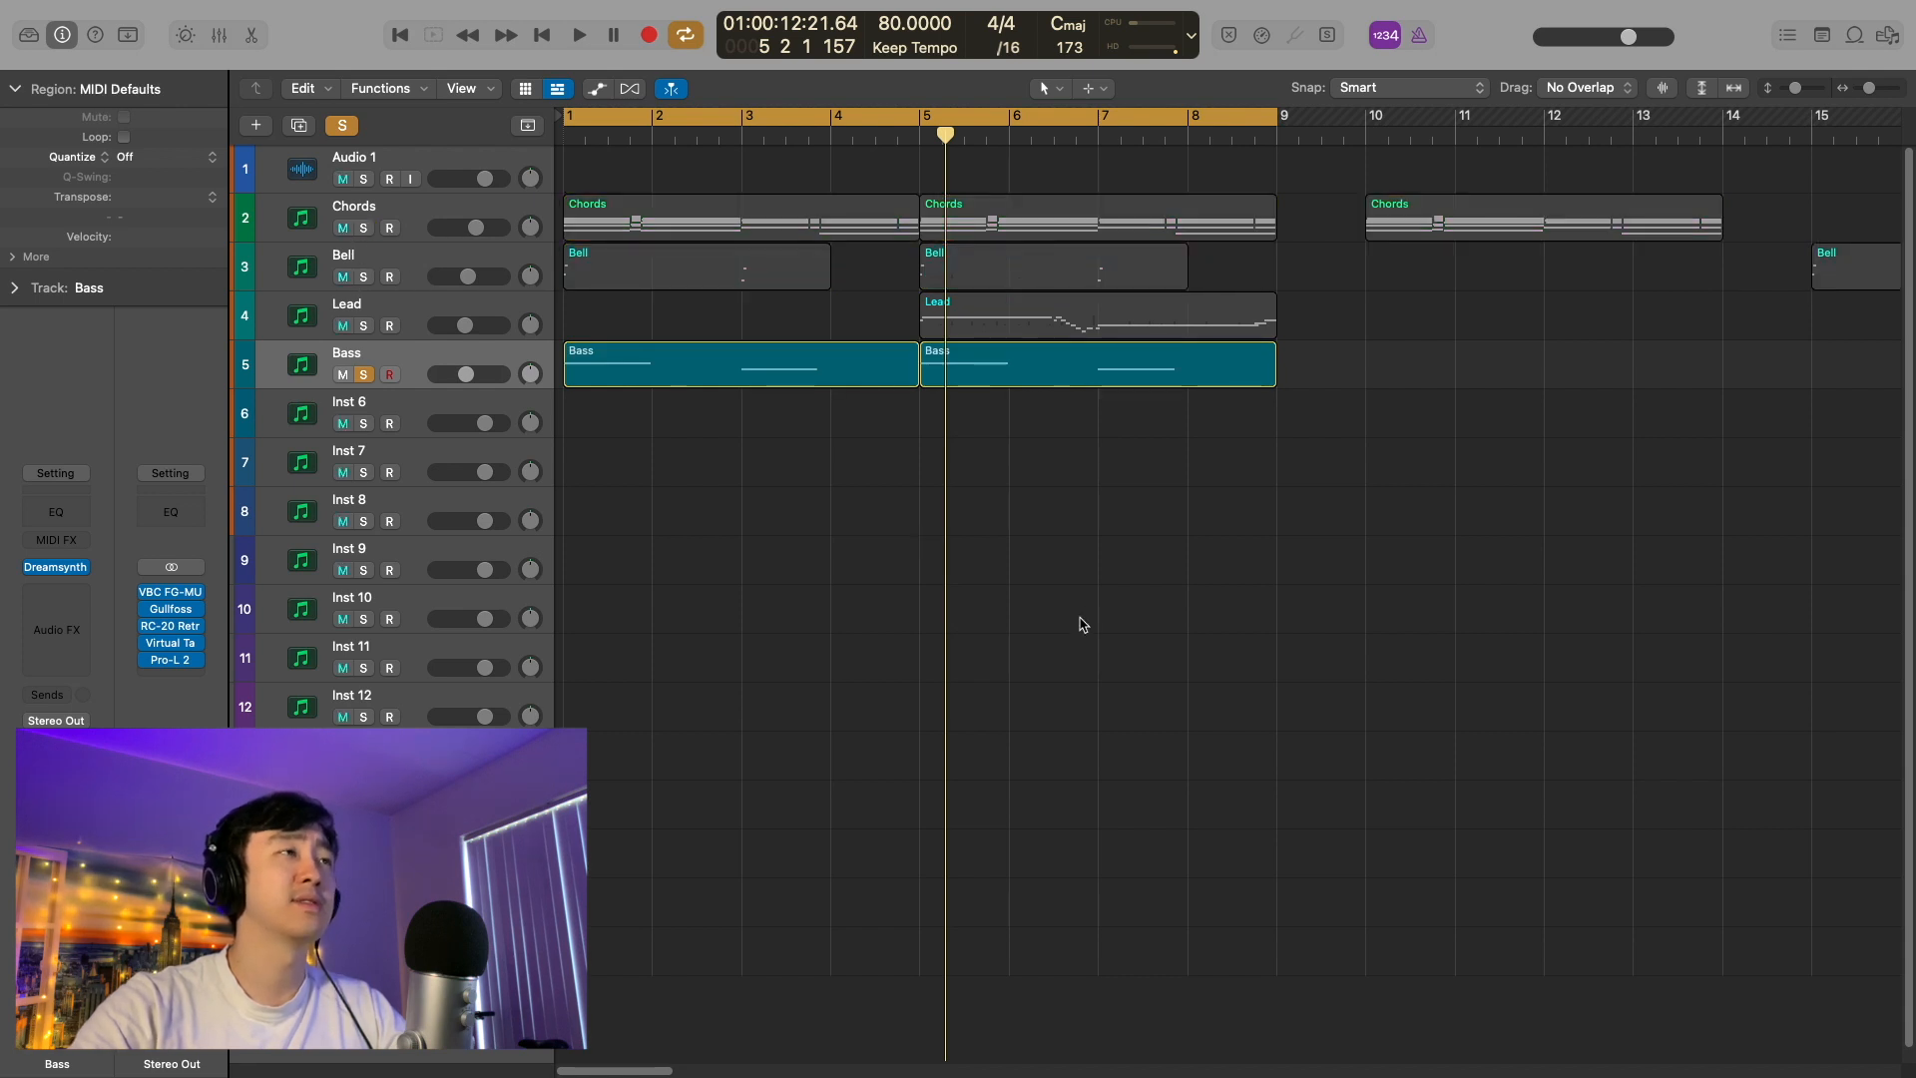
{"action": "key", "text": "space"}
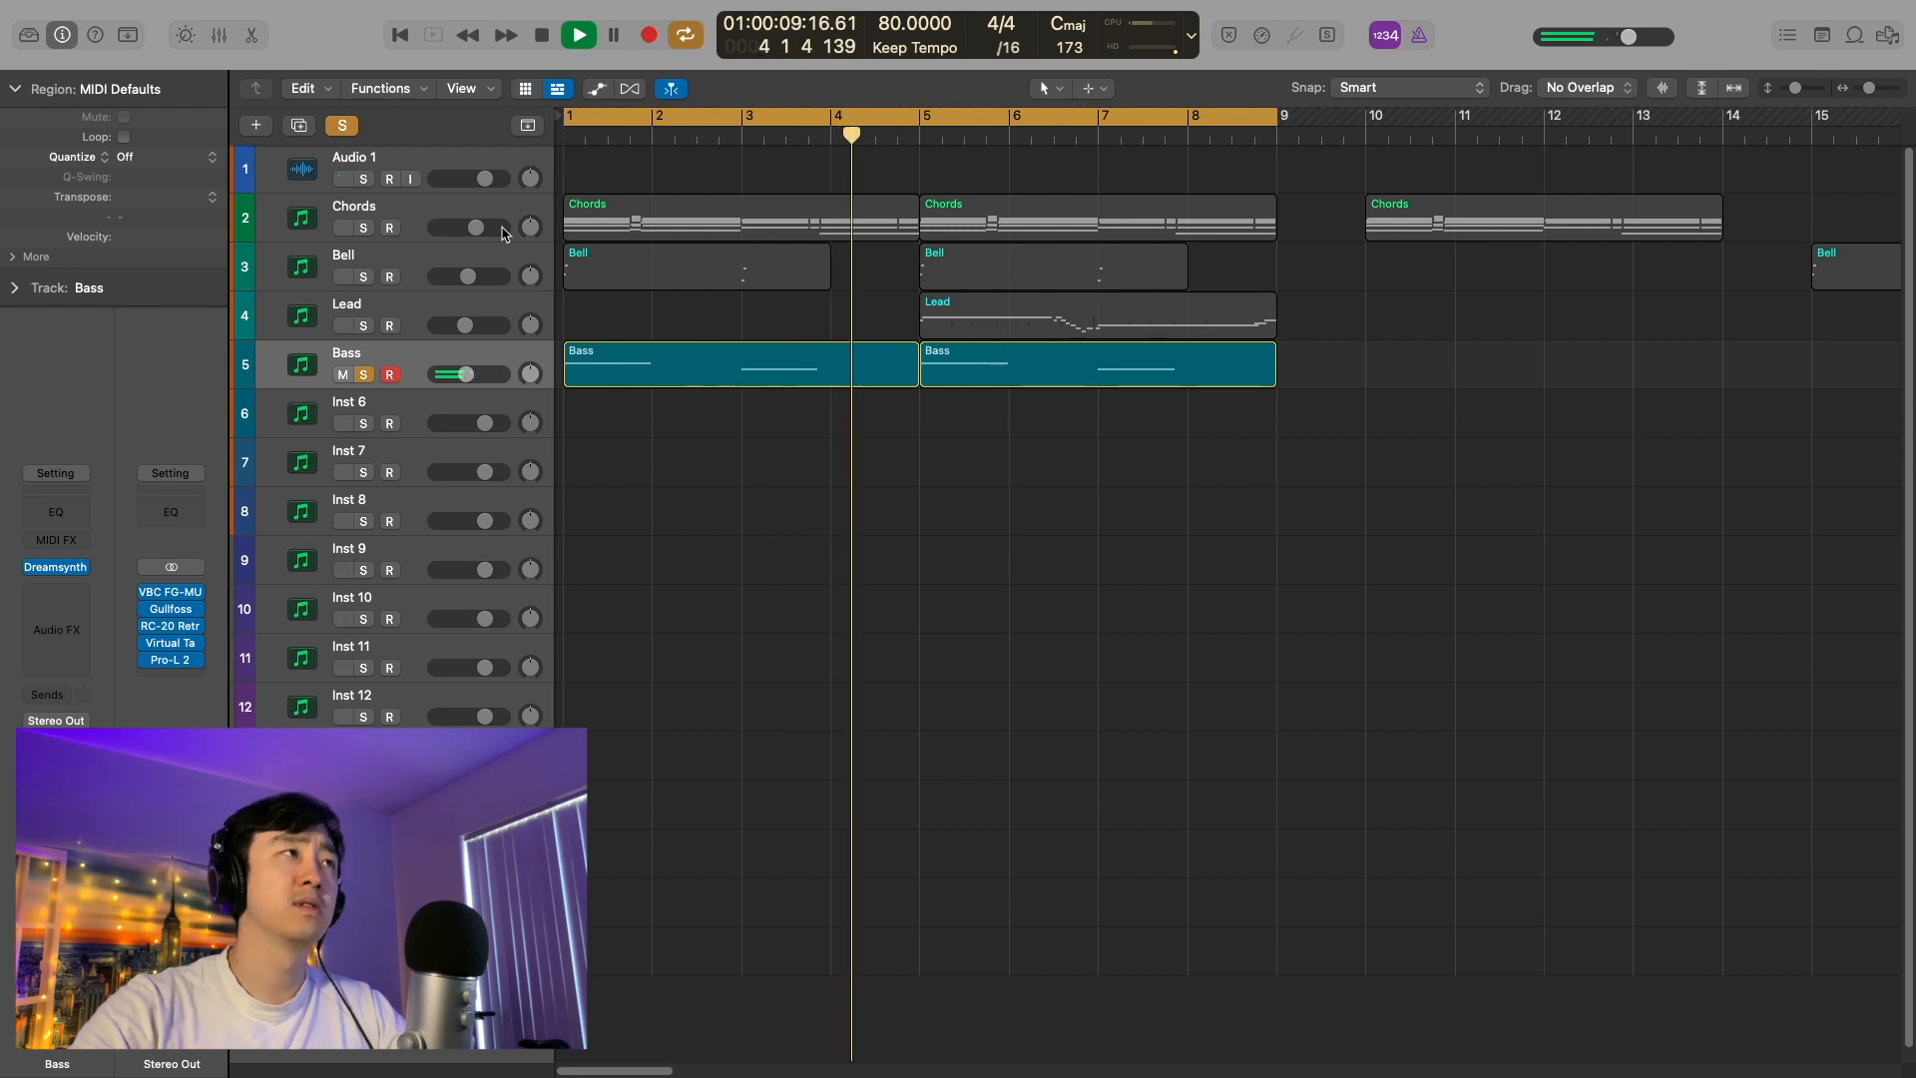
{"action": "key", "text": "space"}
Solo the Chords and Bell tracks again and listen to them together with the bass
{"action": "left_click", "coordinate": [363, 226]}
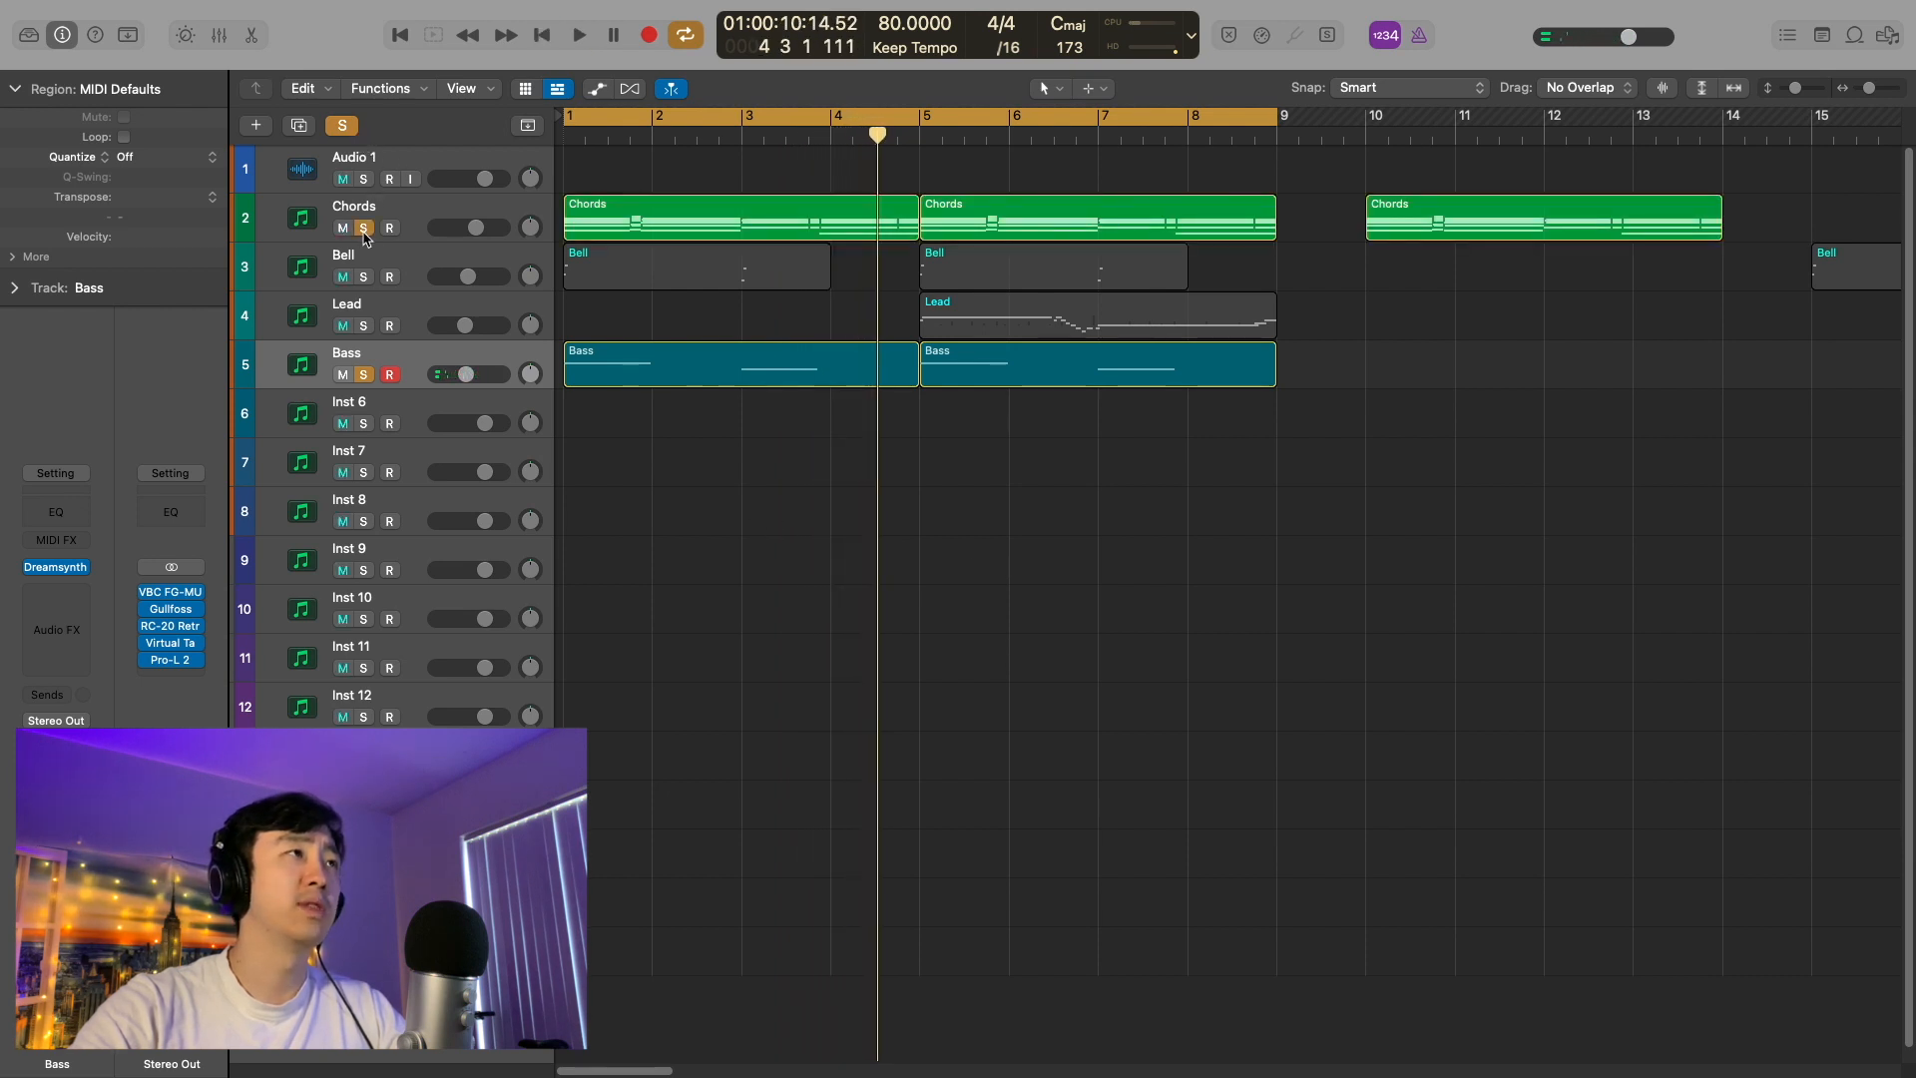
{"action": "left_click", "coordinate": [363, 276]}
{"action": "key", "text": "space"}
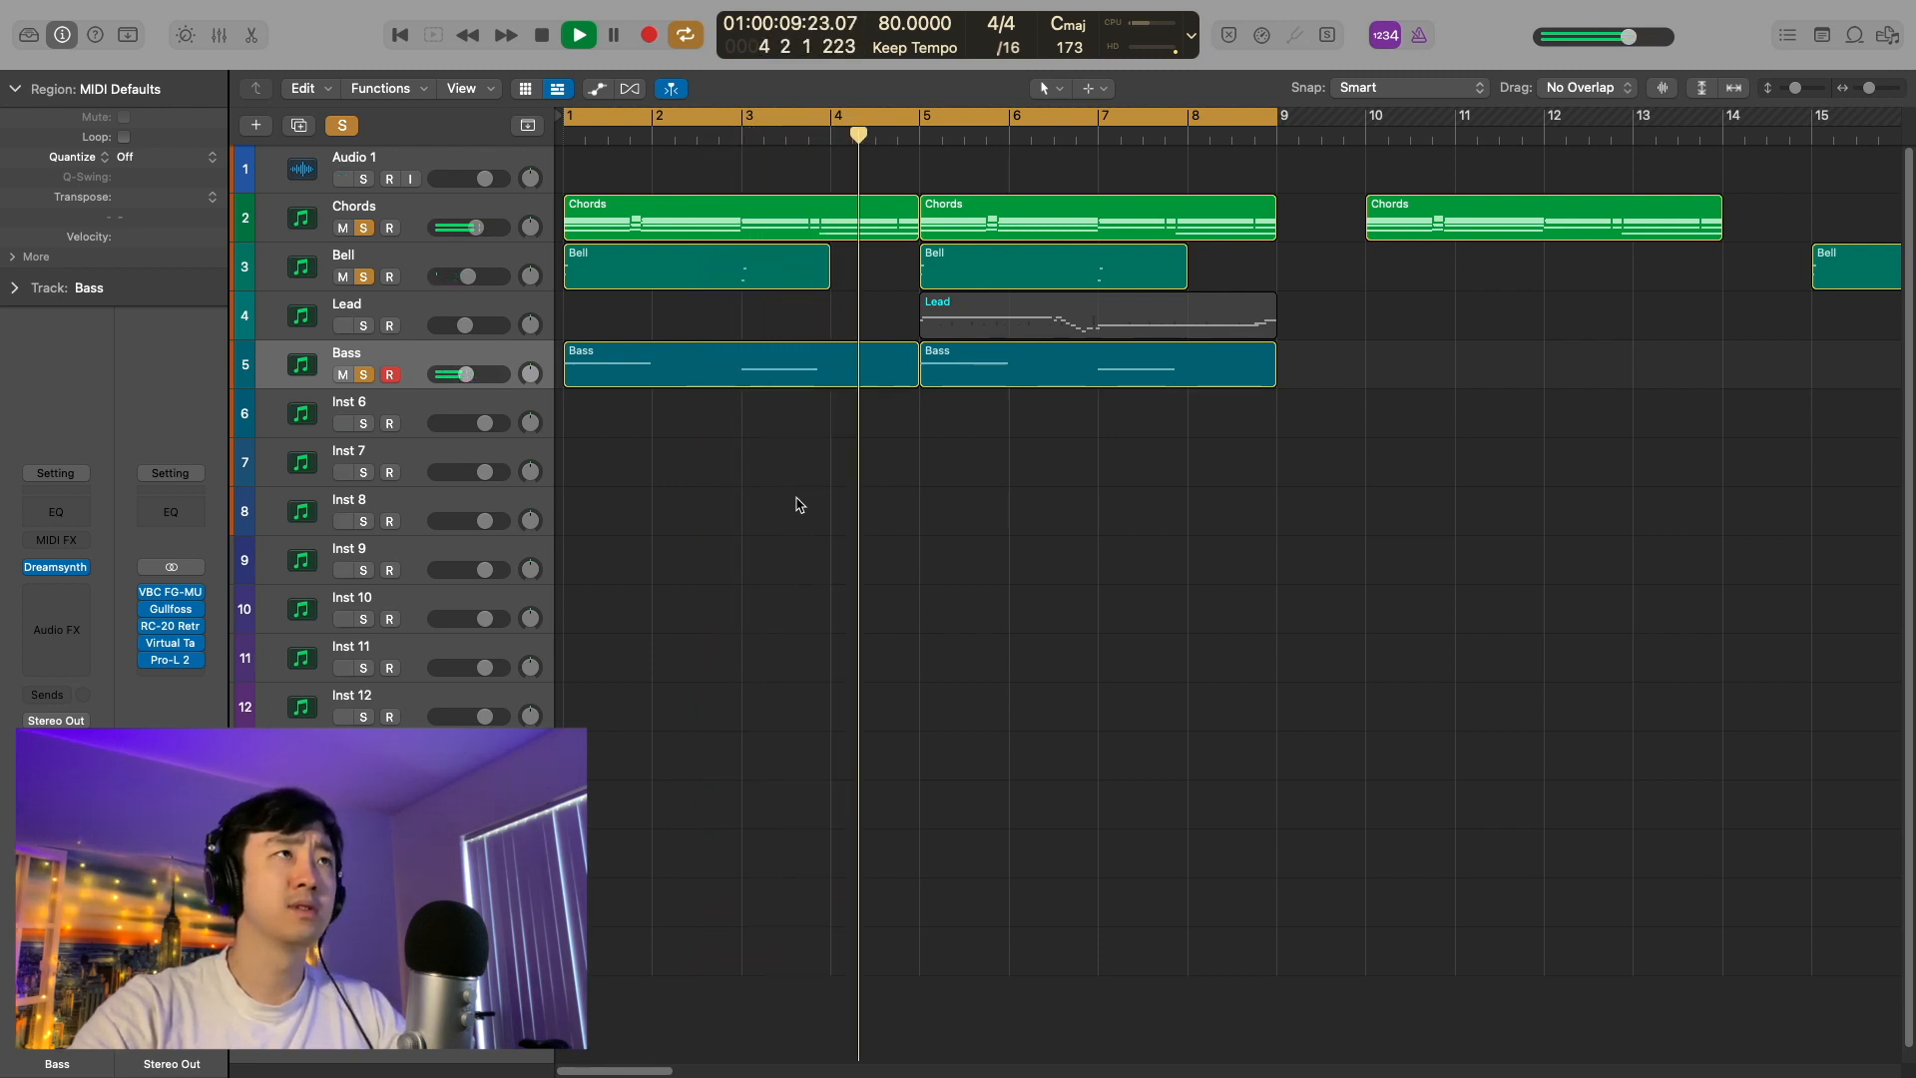
{"action": "key", "text": "space"}
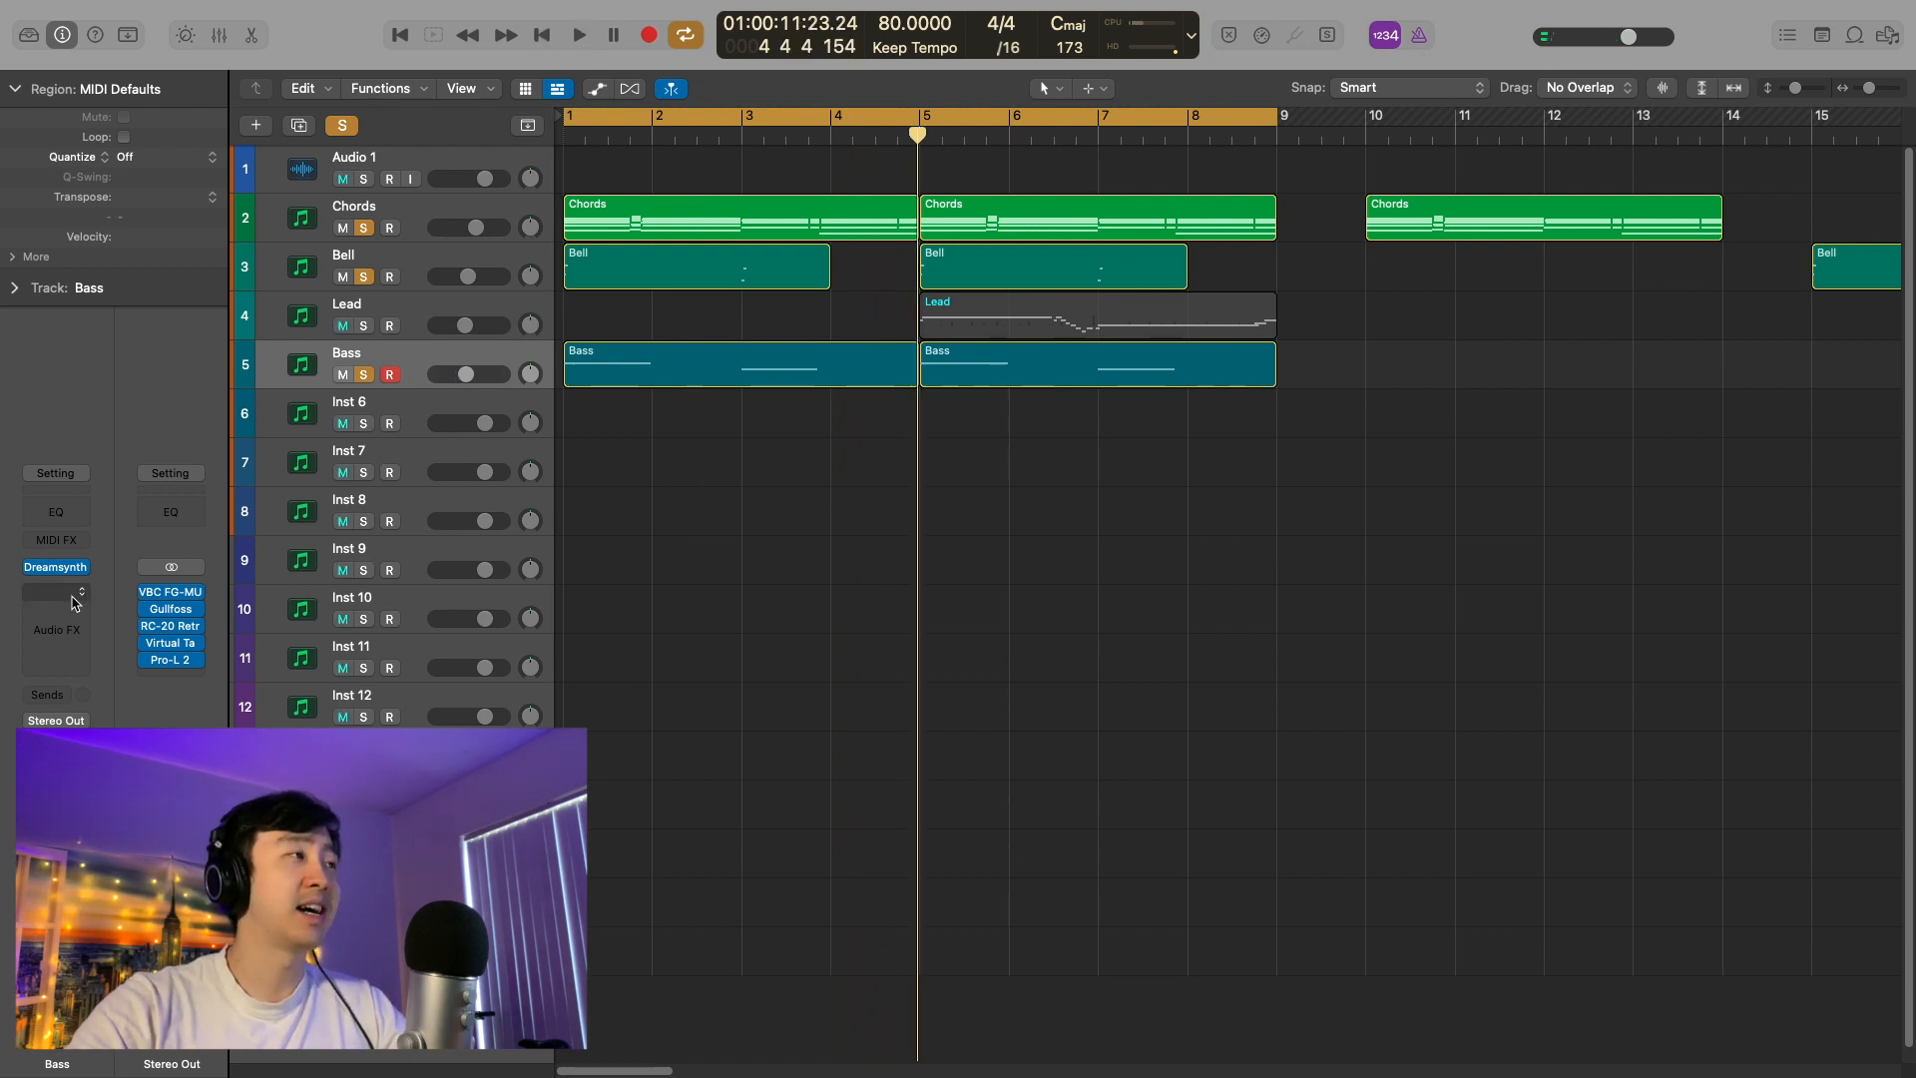
Clear all track solos and, with the Lead track selected, shorten the cycle range to bars 5 through 9
{"action": "left_click", "coordinate": [342, 124]}
{"action": "left_click", "coordinate": [406, 313]}
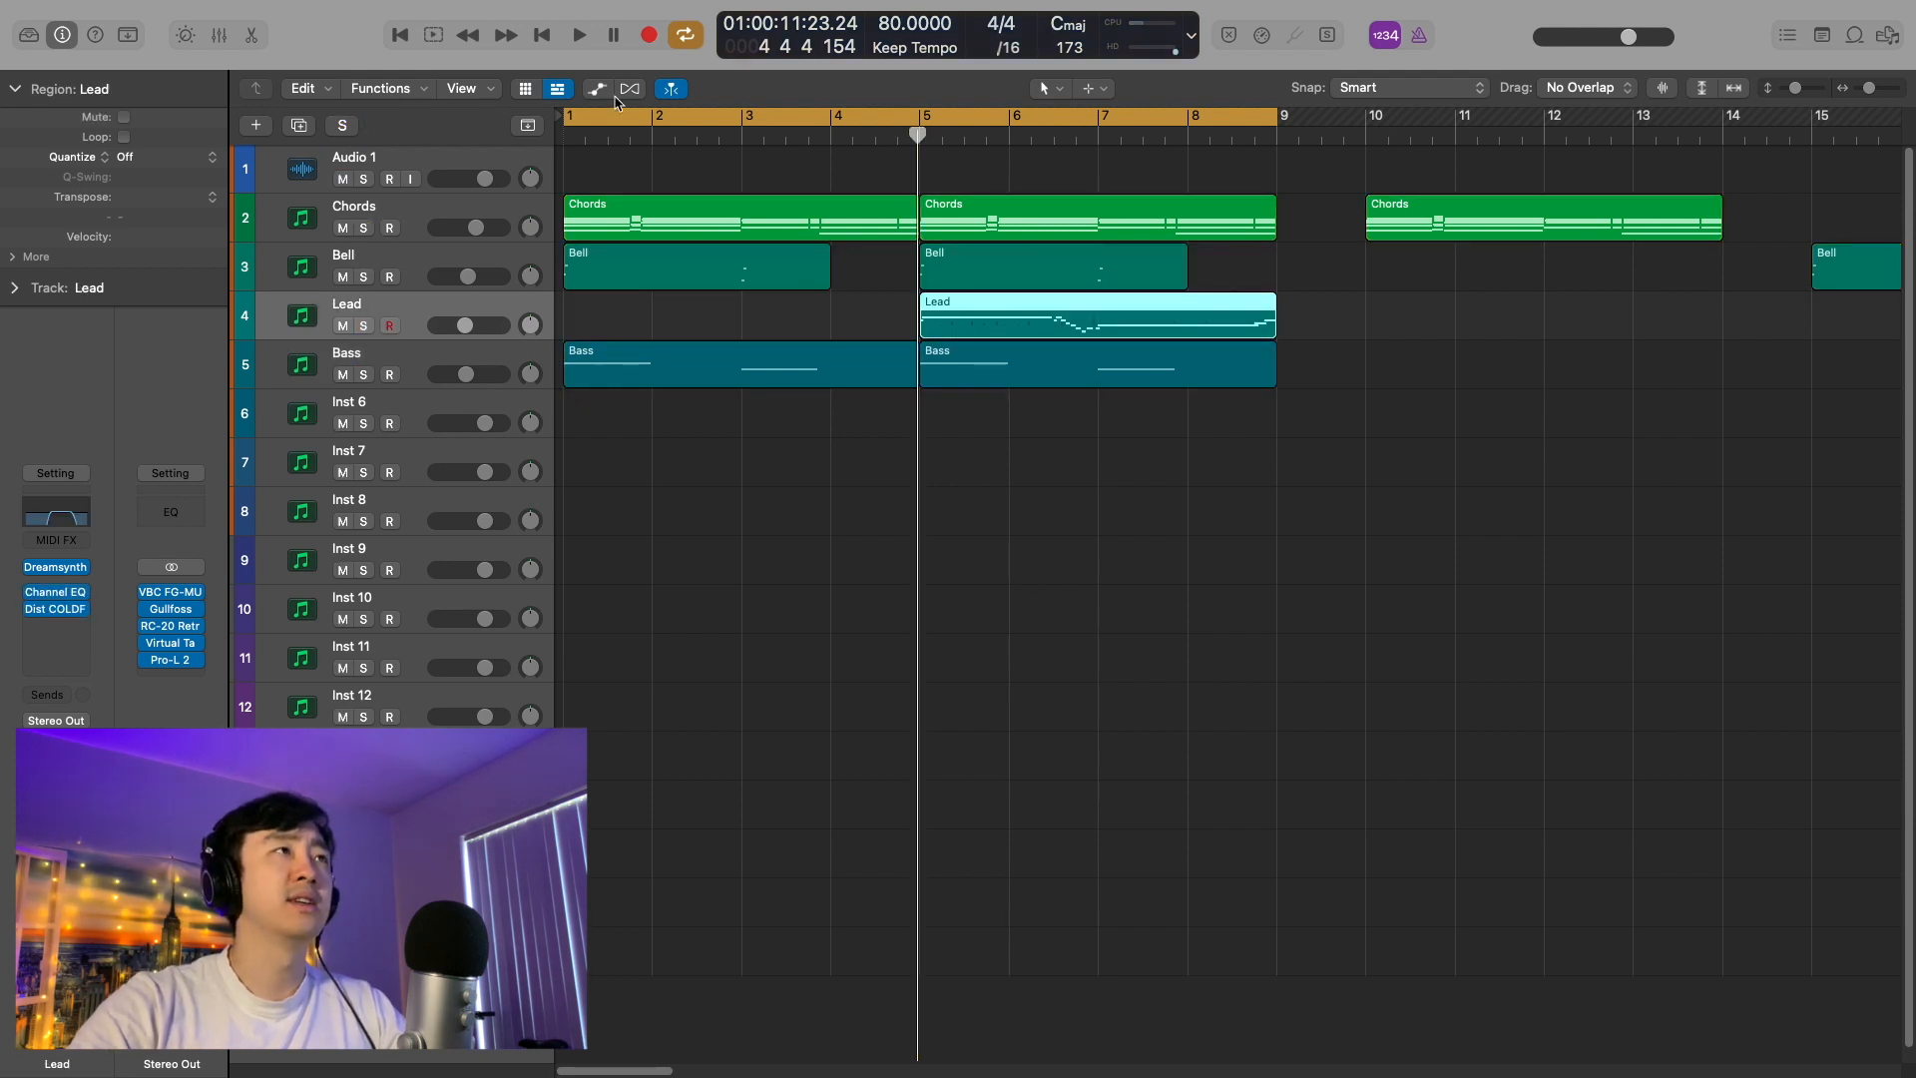
{"action": "left_click_drag", "start_coordinate": [571, 112], "coordinate": [918, 111]}
{"action": "left_click", "coordinate": [1103, 642]}
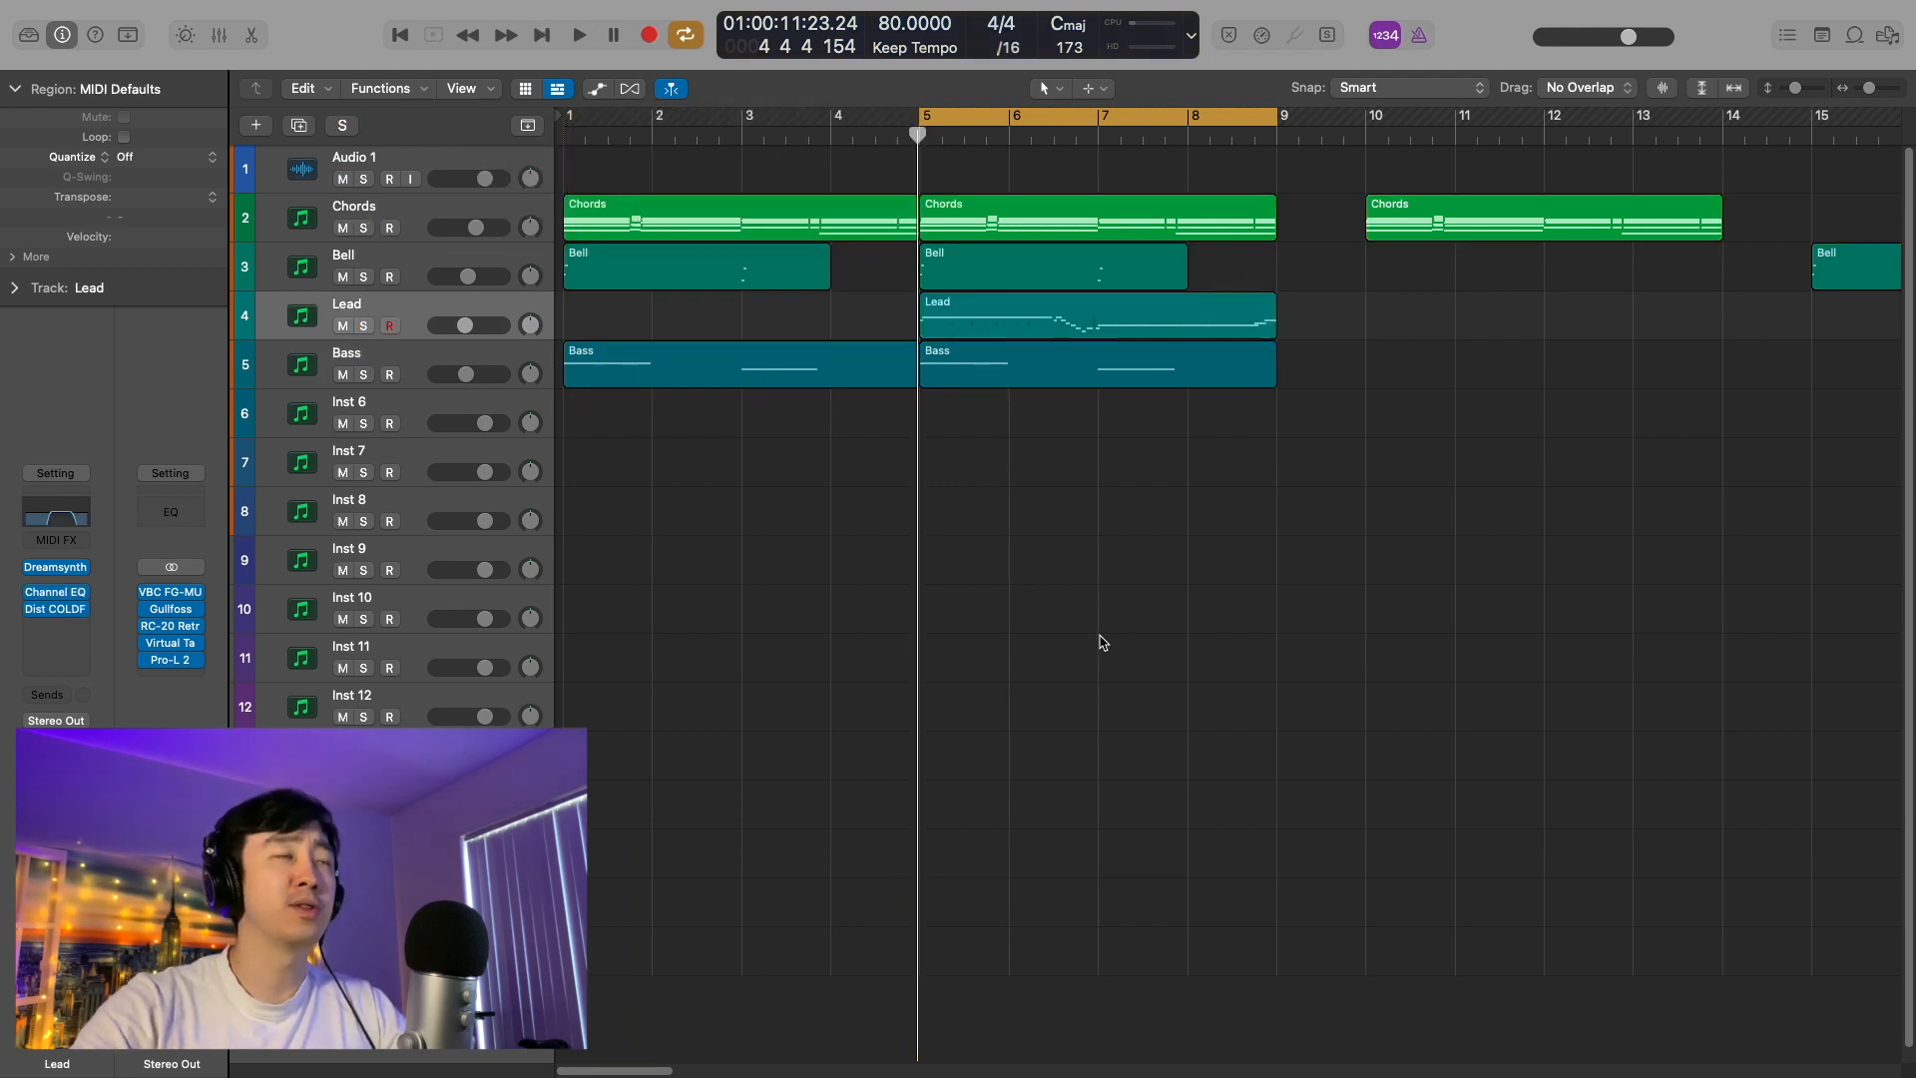